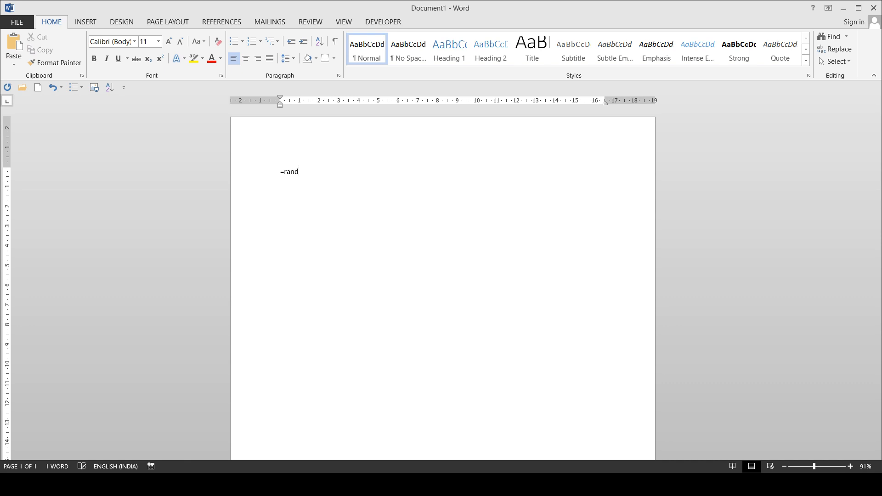
Complete the =rand(2,2) formula to generate two sample paragraphs of two sentences each.
text((2,2))
key(Return)
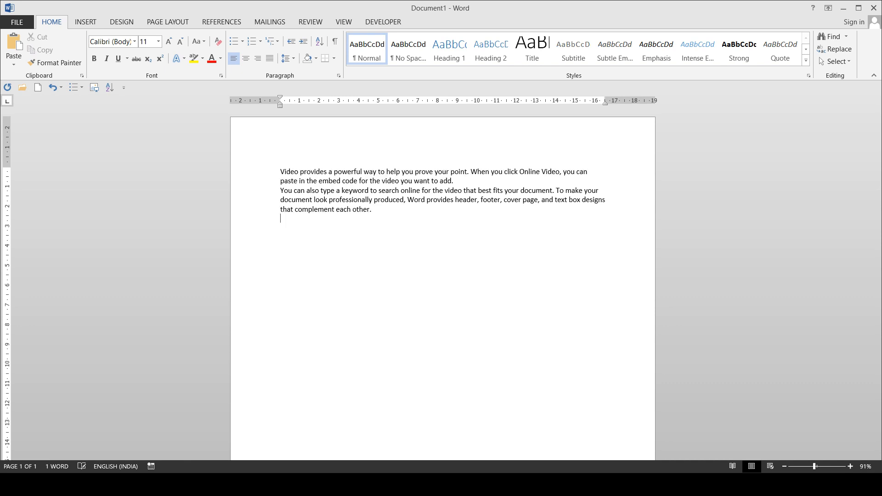
Enlarge the font size of both generated paragraphs to 18.
click(169, 42)
click(169, 42)
click(169, 42)
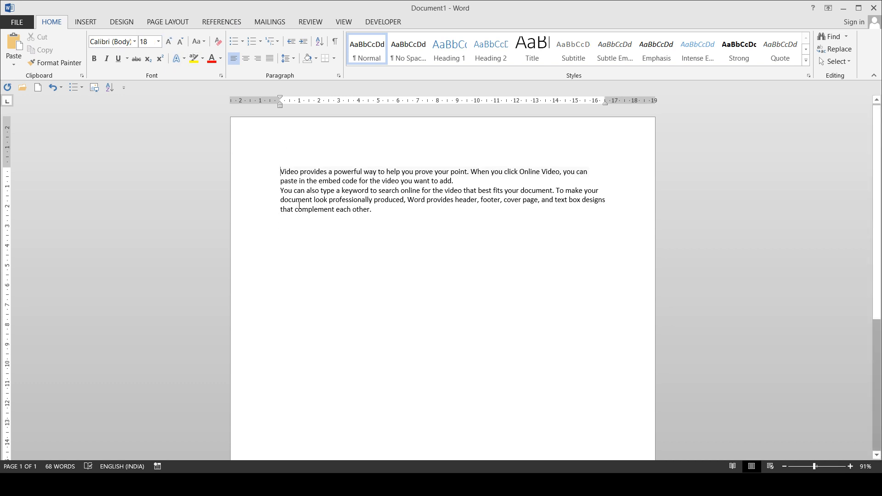
drag(280, 172, 324, 225)
click(171, 44)
click(171, 44)
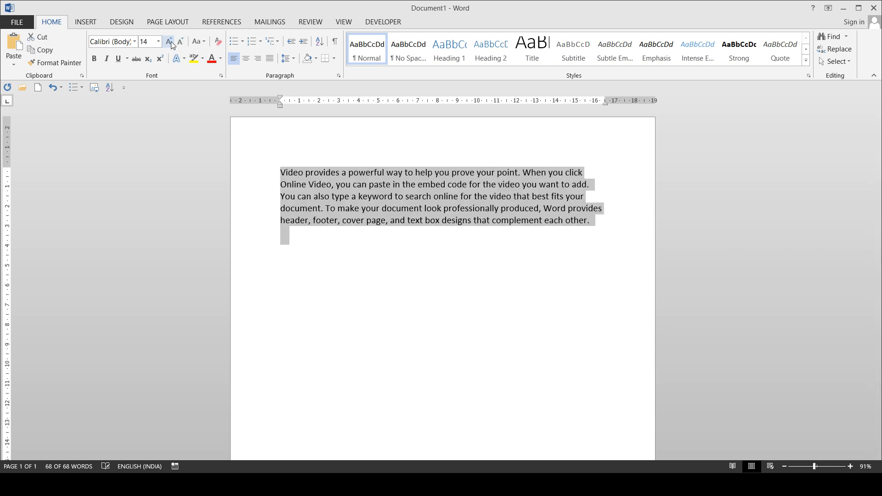
click(171, 44)
click(171, 43)
click(171, 43)
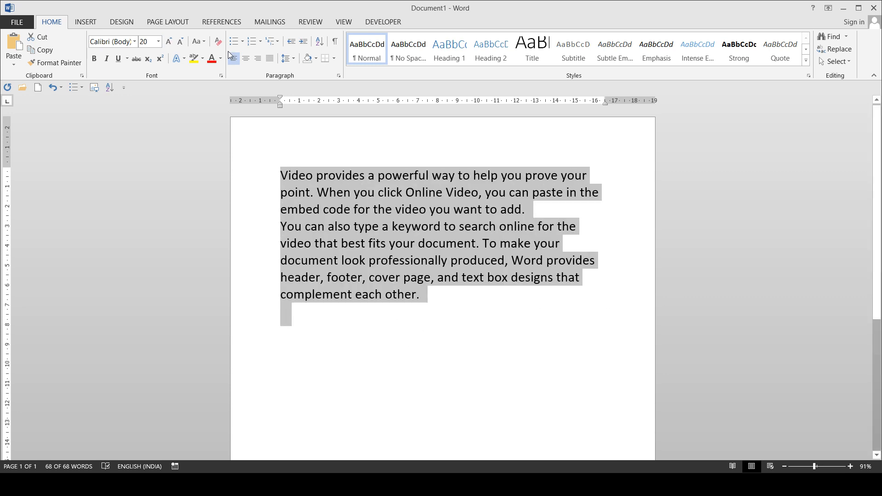
click(181, 41)
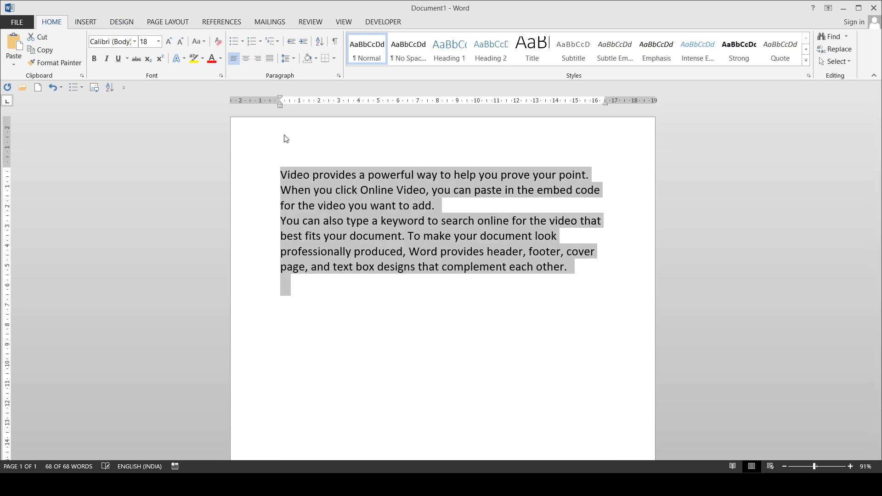
click(422, 285)
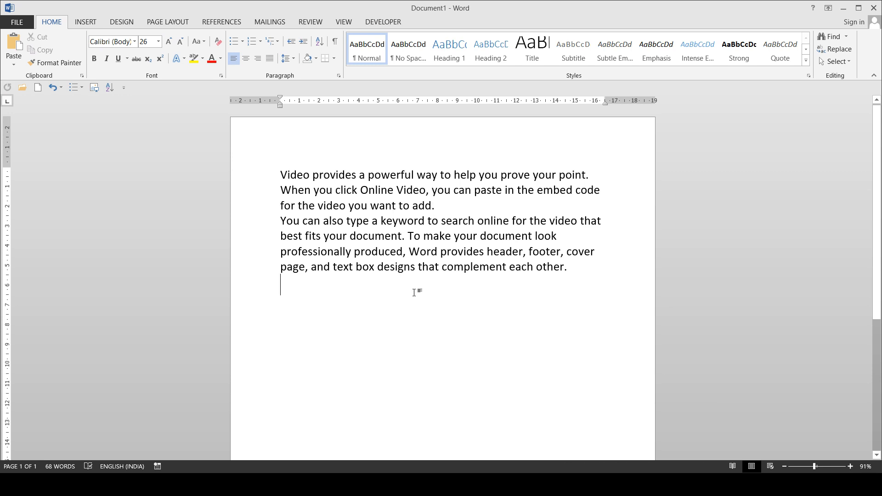
Select all the text in the document, and advance the PowerPoint slide show to the "CTRL +B" slide.
key(ctrl+a)
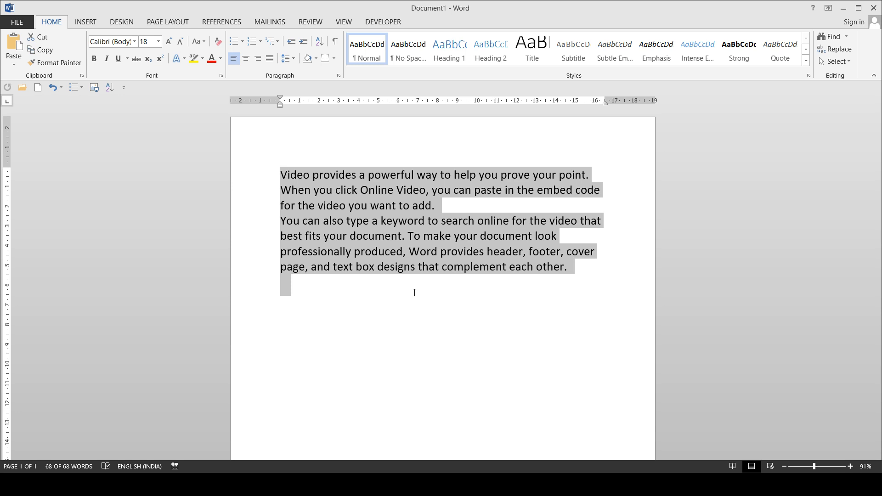
key(alt+Tab)
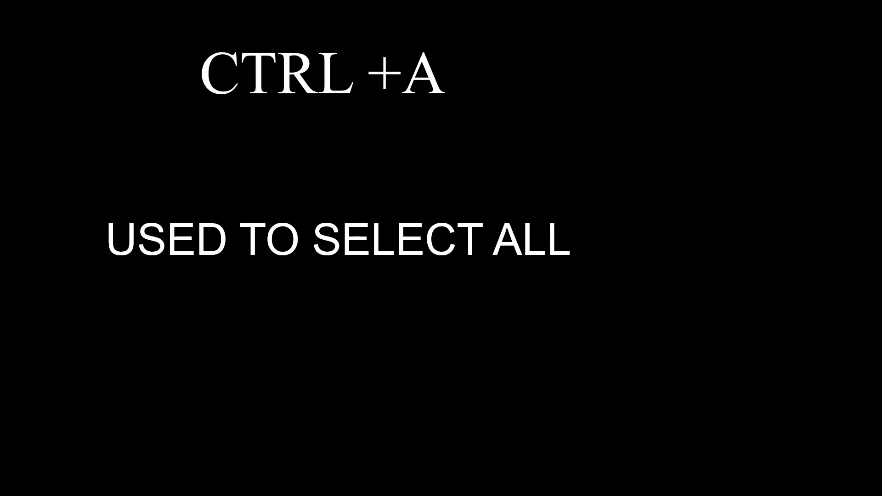
key(Right)
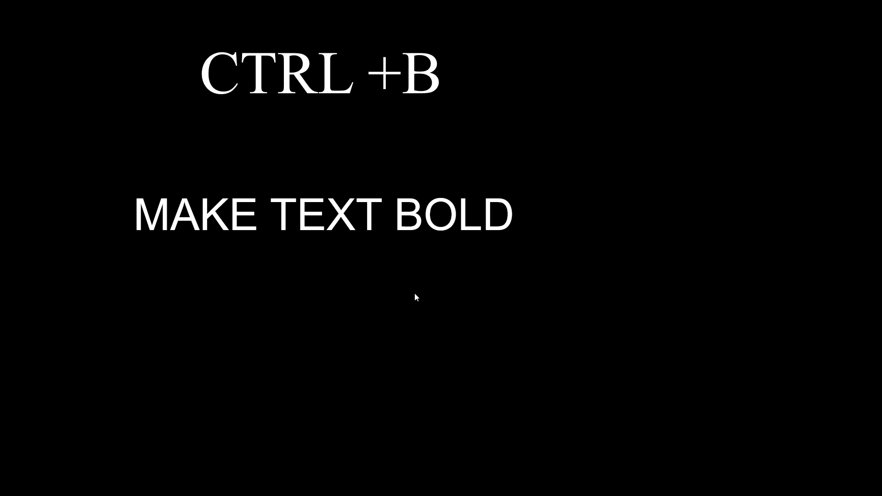
Switch back to the Word document and make the first word, "Video", bold.
key(alt+Tab)
key(alt+Tab)
key(alt+Tab)
key(alt+Tab)
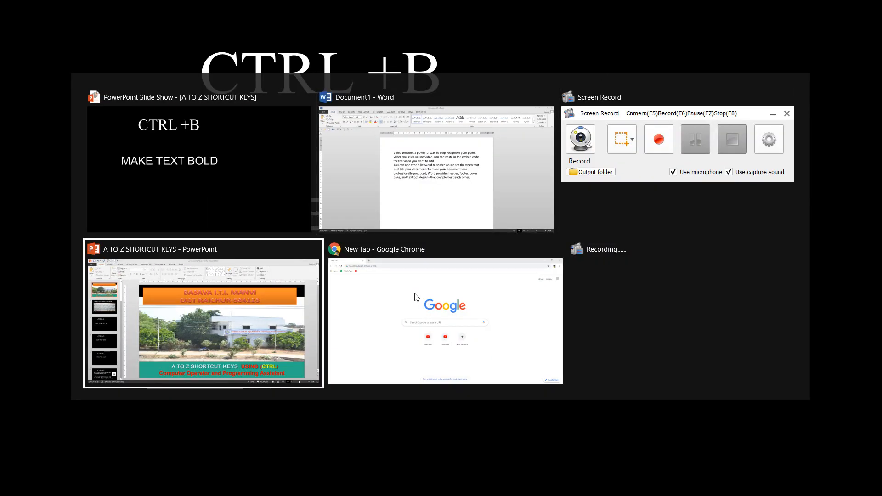
key(alt+Tab)
key(alt+Tab)
key(alt+Tab)
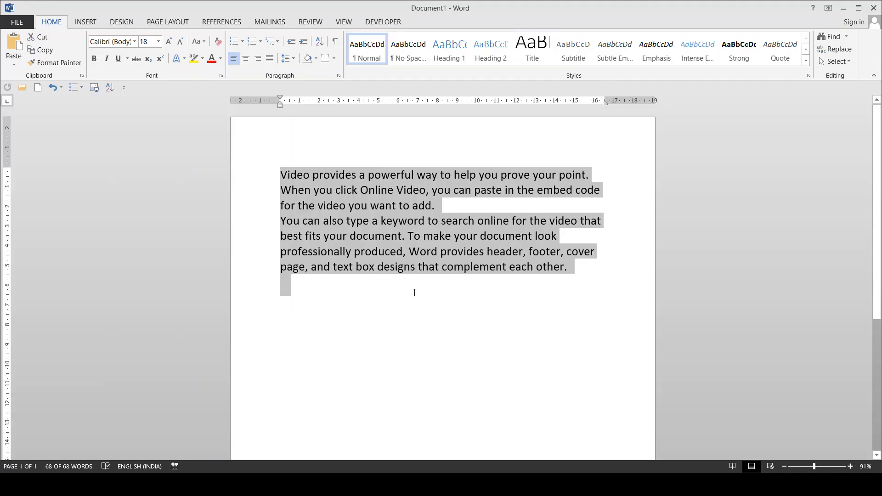
click(392, 299)
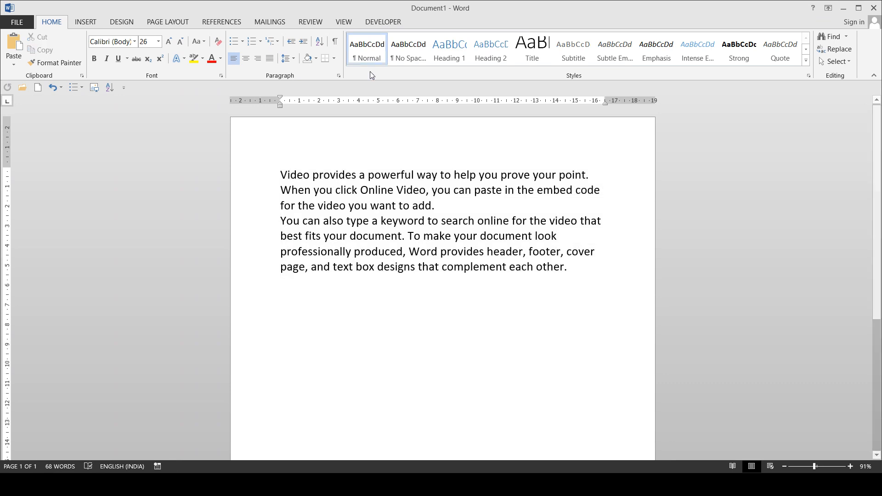
double_click(285, 174)
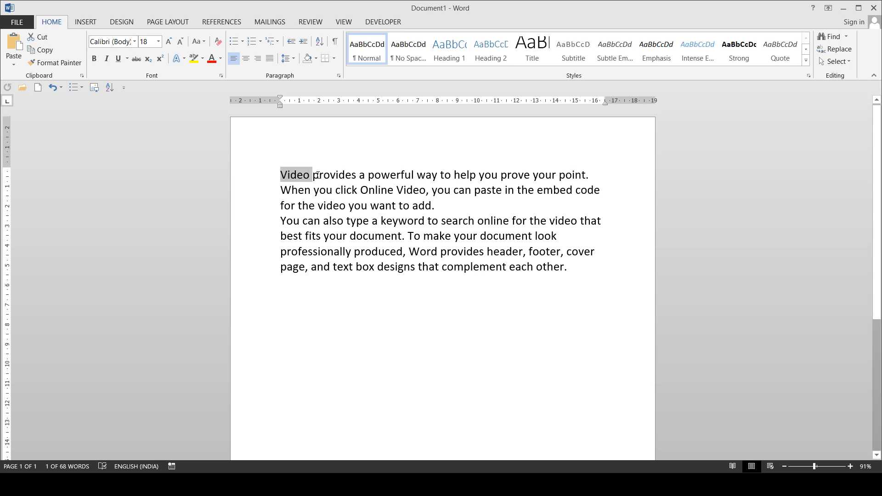
key(ctrl+b)
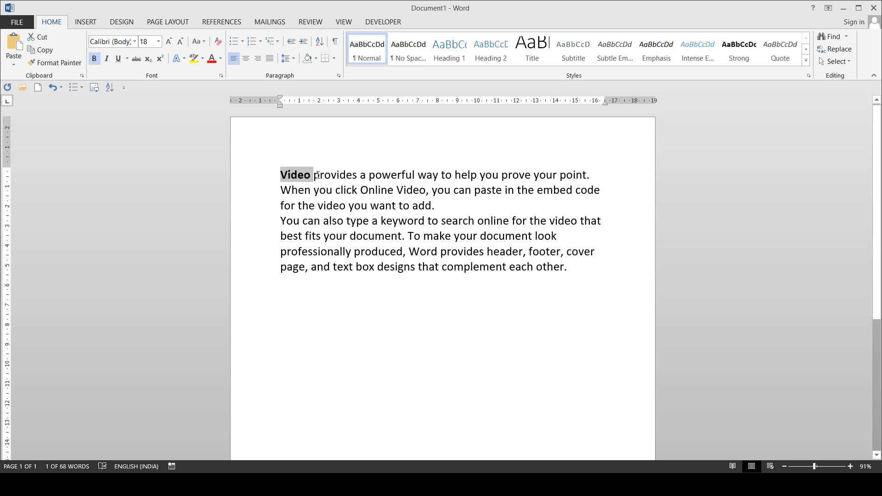
Make the whole second paragraph, starting with "You can also type a keyword", bold.
click(287, 223)
drag(287, 223, 546, 275)
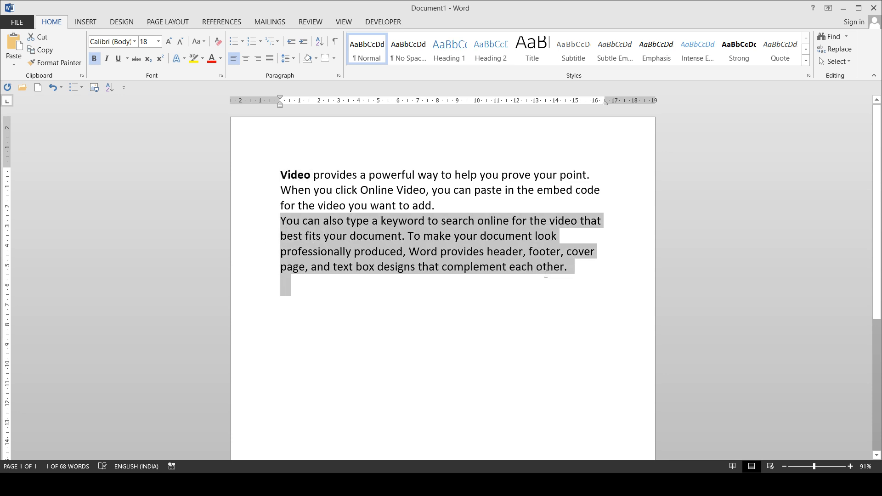
key(ctrl+b)
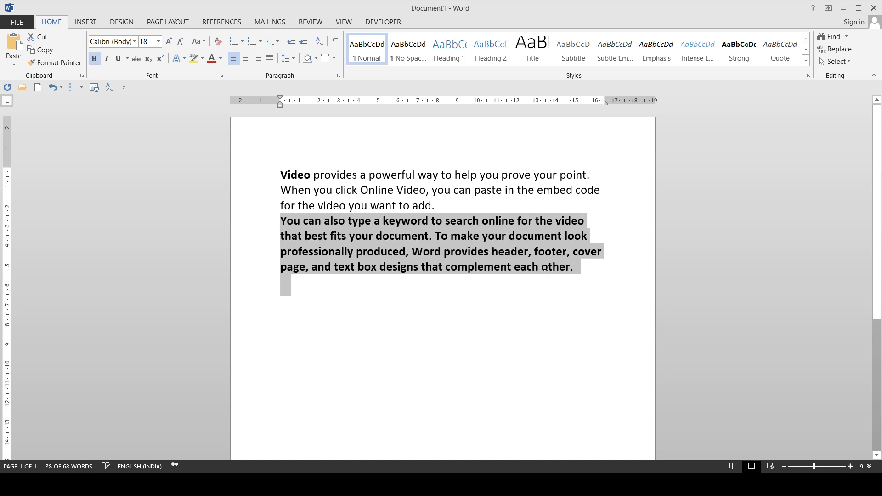
click(352, 320)
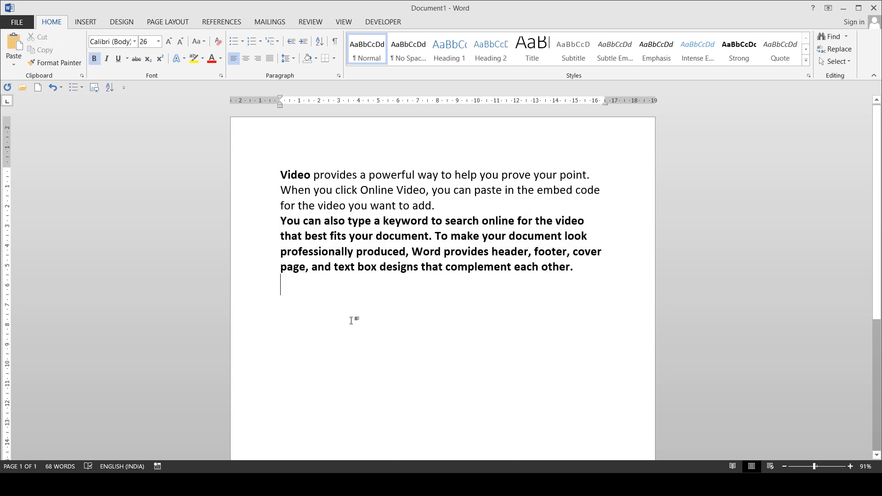
Advance the PowerPoint slide show to the "CTRL +C" slide and return to the Word document.
key(alt+Tab)
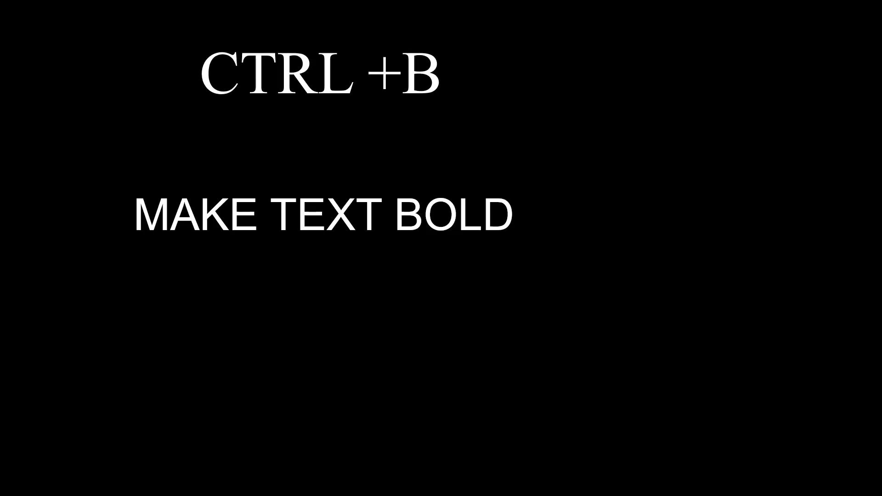
key(Right)
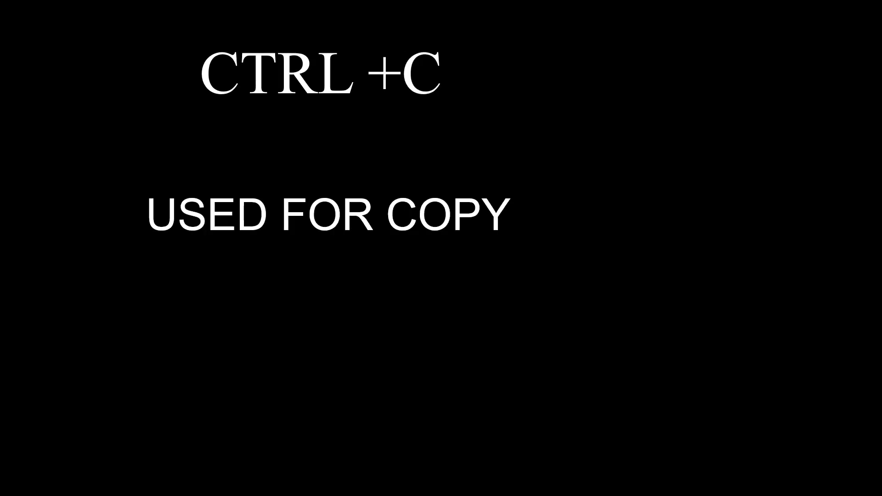
key(alt+Tab)
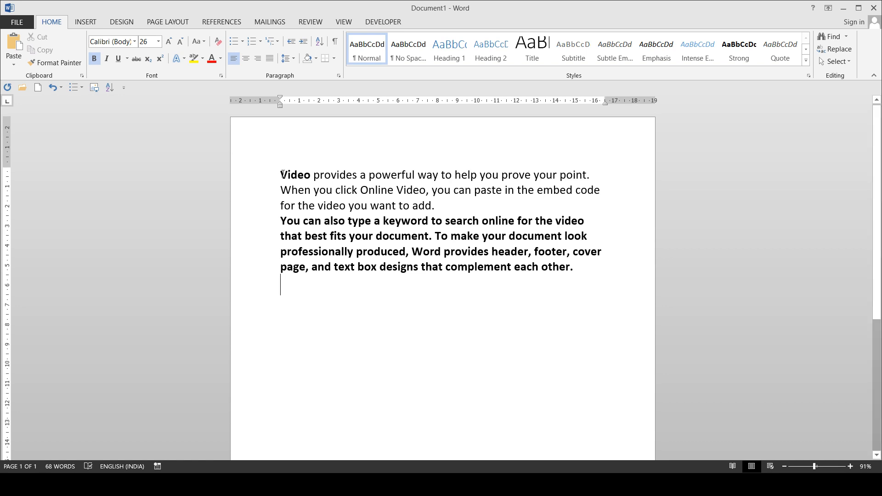
Copy the first paragraph, paste it below the second paragraph, and add a new line after the pasted text.
drag(282, 174, 437, 217)
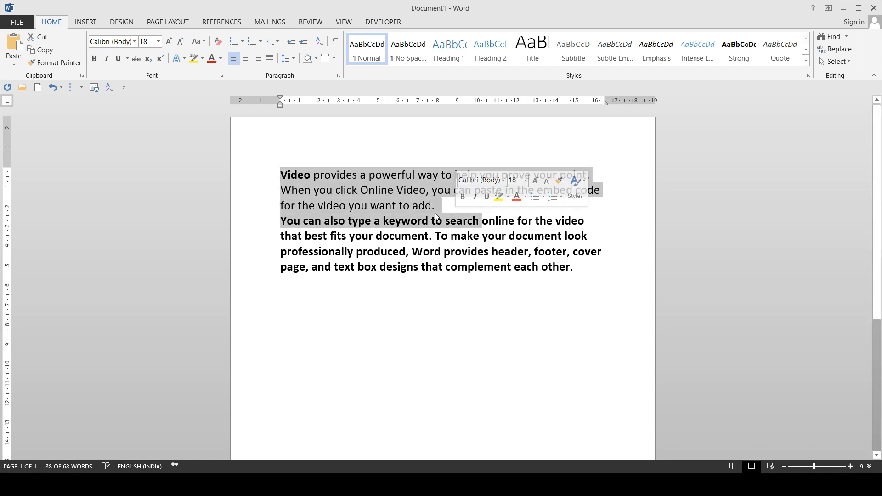
click(435, 217)
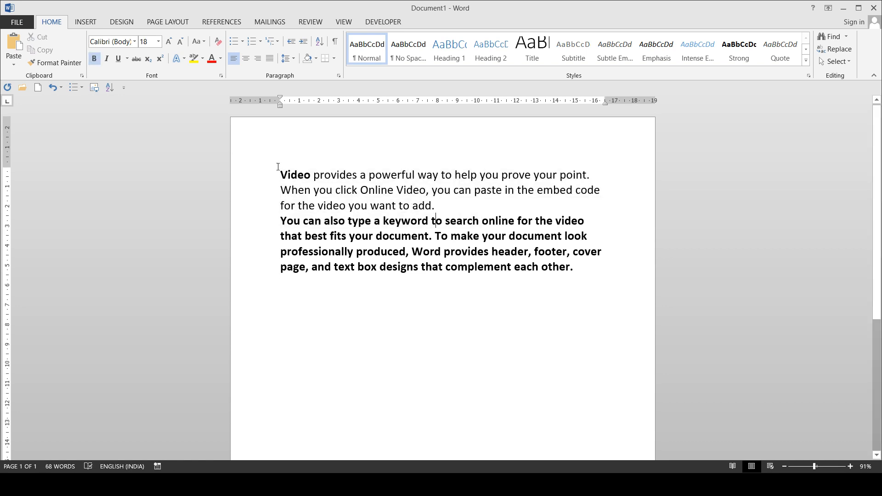
drag(278, 166, 434, 209)
key(ctrl+c)
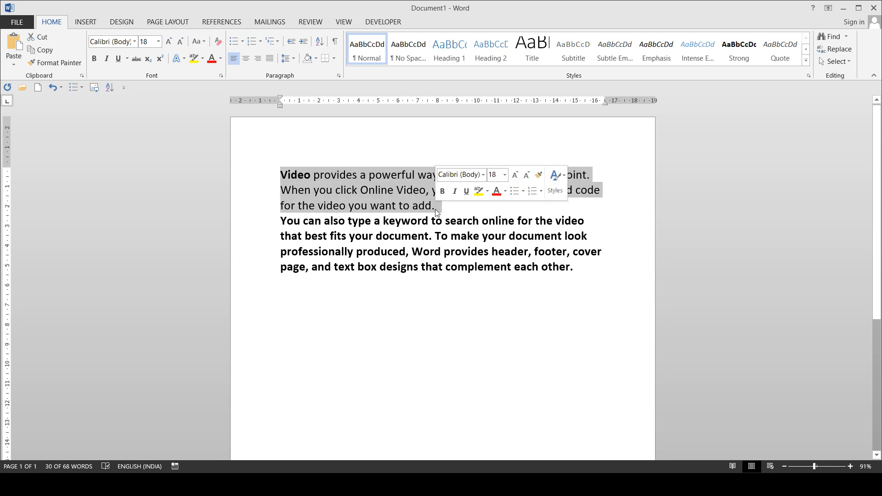
click(333, 292)
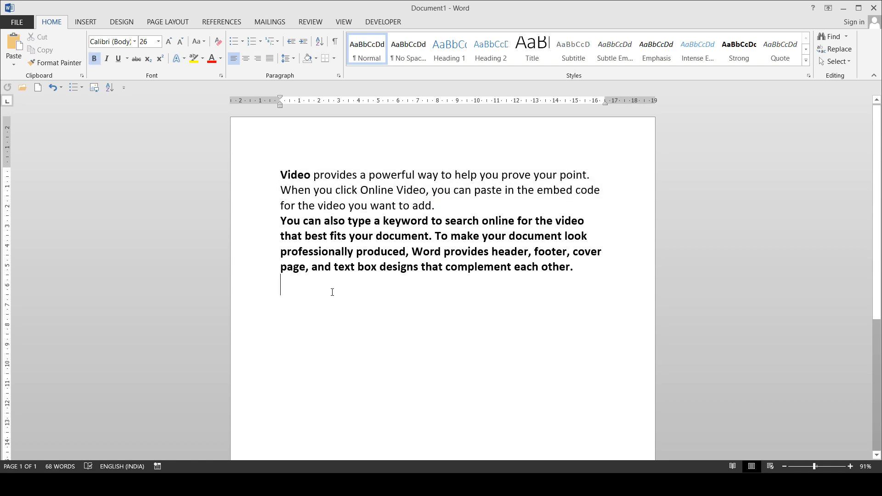
key(ctrl+v)
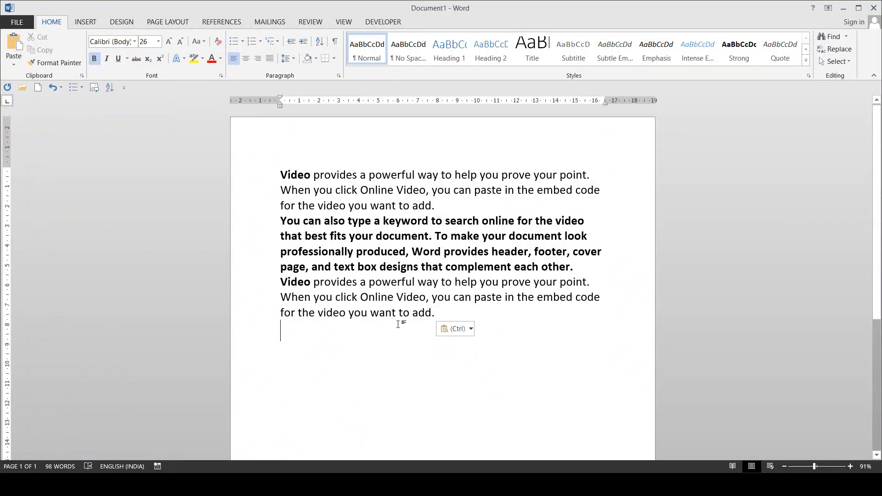
click(447, 312)
key(Return)
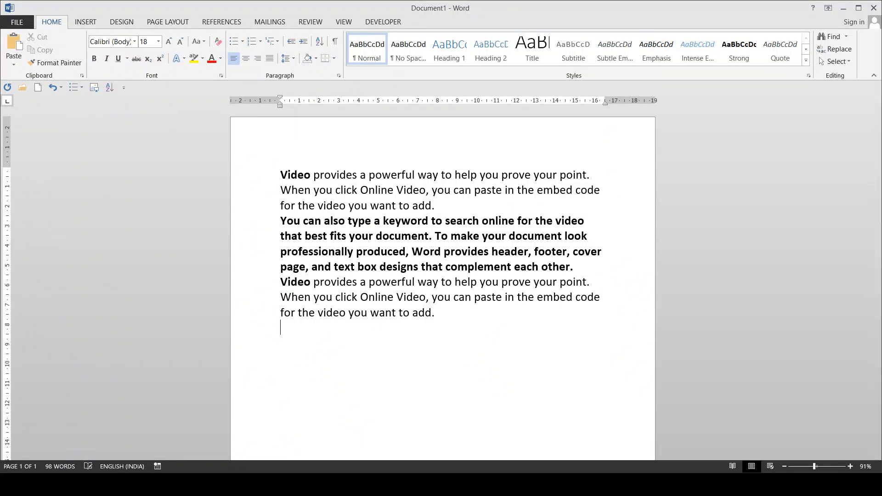
drag(282, 283, 437, 317)
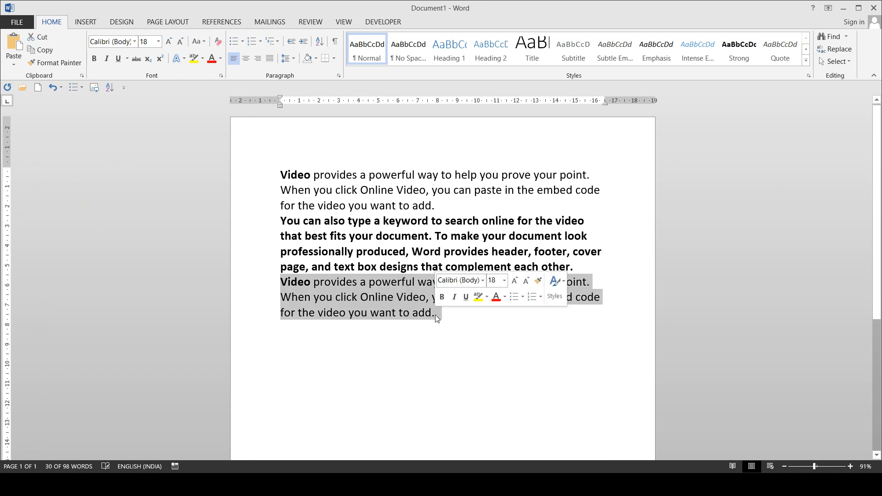
key(ctrl+d)
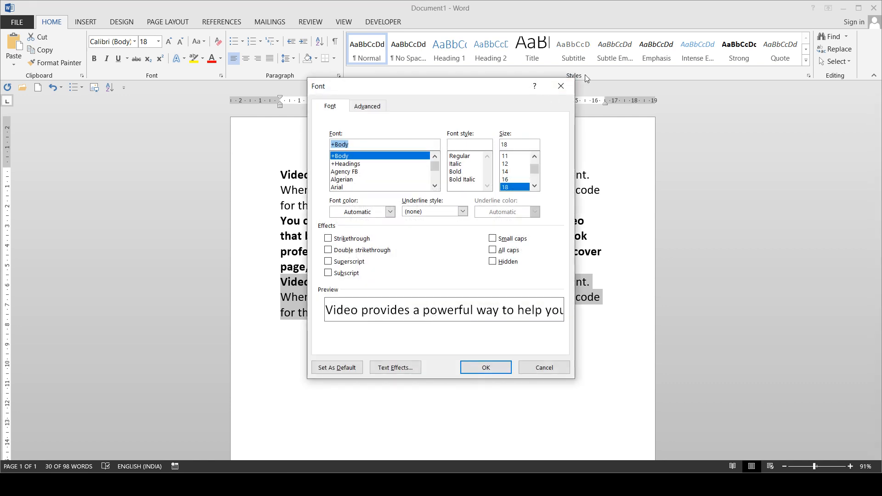
click(567, 87)
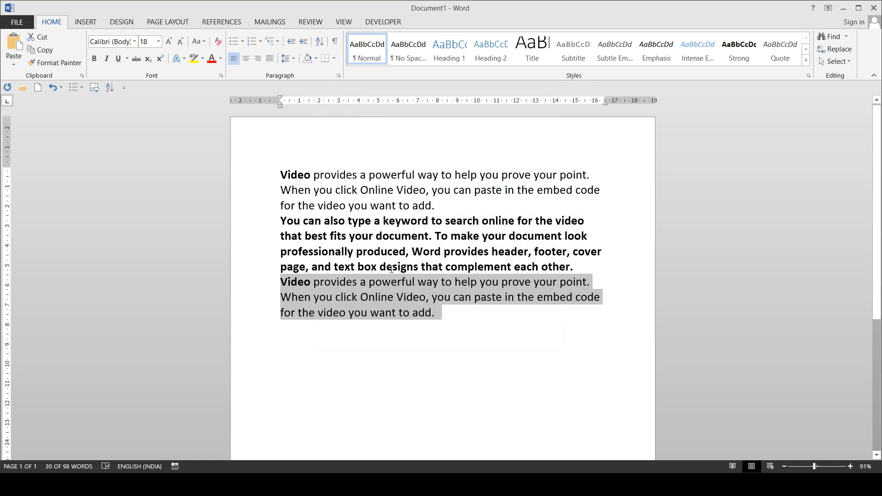
Delete the pasted copy of the first paragraph at the end of the document.
click(286, 282)
drag(281, 282, 436, 313)
right_click(385, 310)
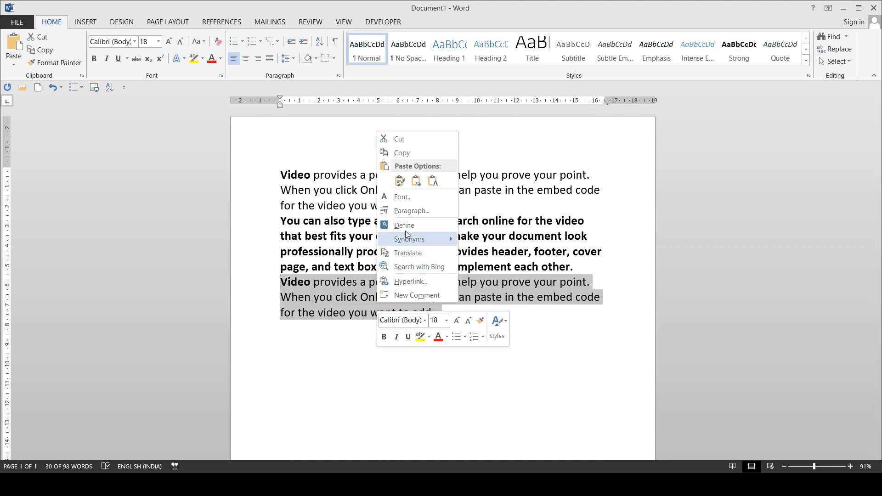
click(323, 312)
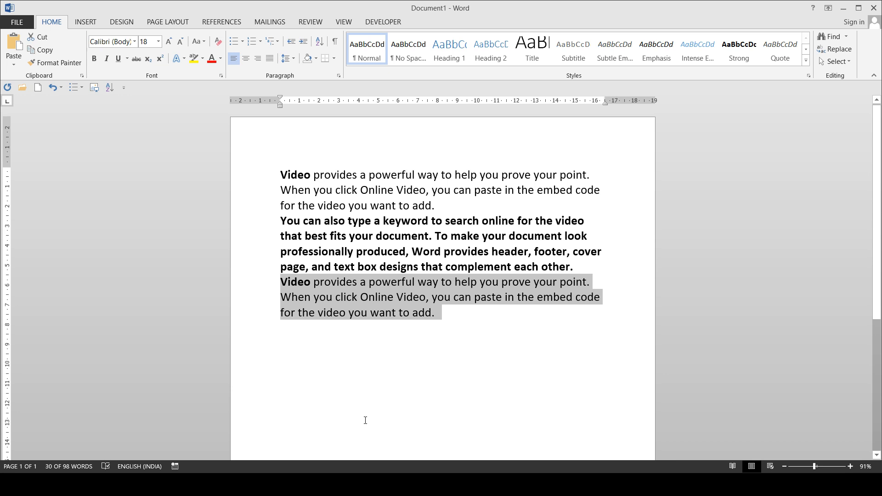
key(Delete)
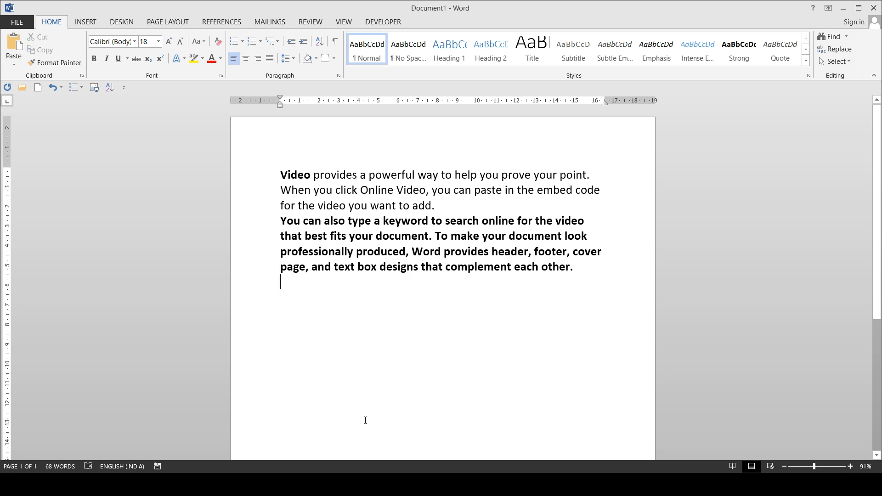
Switch to the "CTRL +D" slide in the PowerPoint slide show, and from there to the Chrome new tab page.
key(alt+Tab)
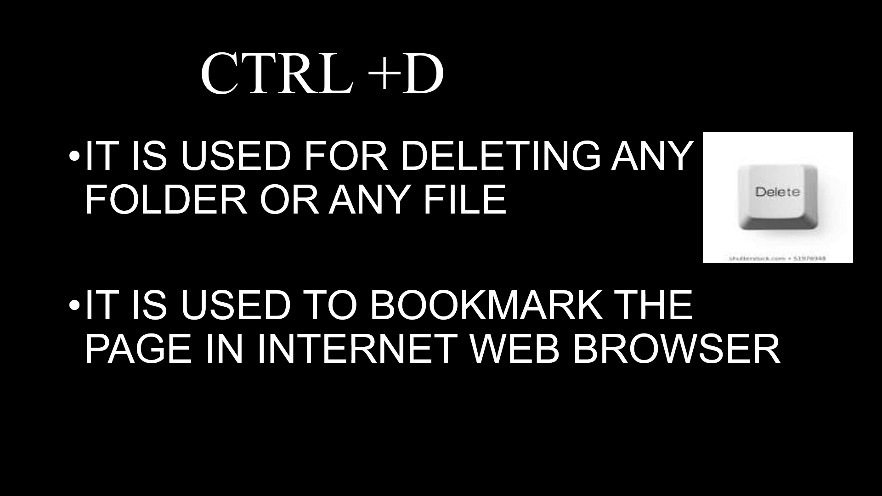
key(alt+Tab)
key(alt+Tab)
key(alt+Tab)
key(alt+Tab)
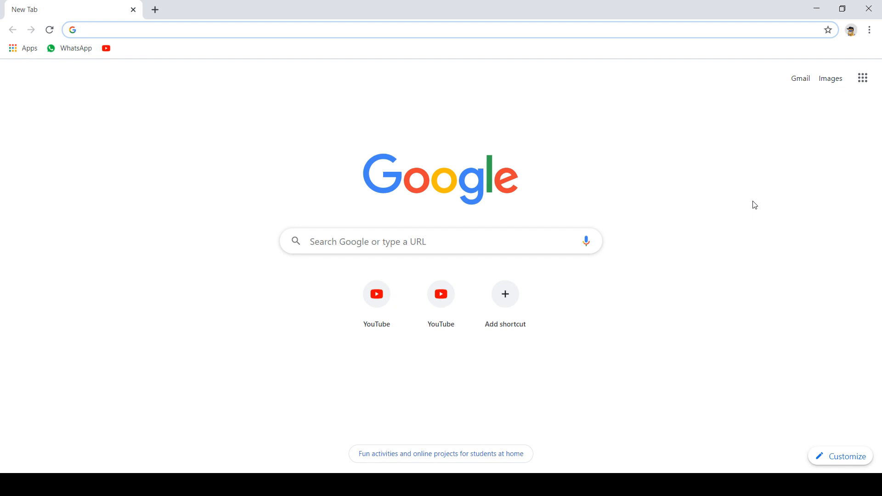
Bookmark the new tab page in the Bookmarks bar as "basaava iti manvi", and remove that bookmark.
key(ctrl+d)
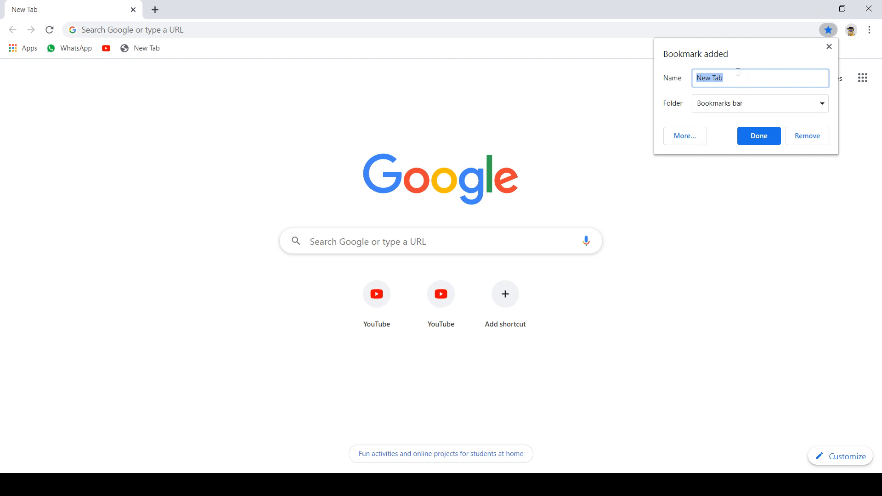
text(basaav)
key(BackSpace)
text(a iti manvi)
click(757, 136)
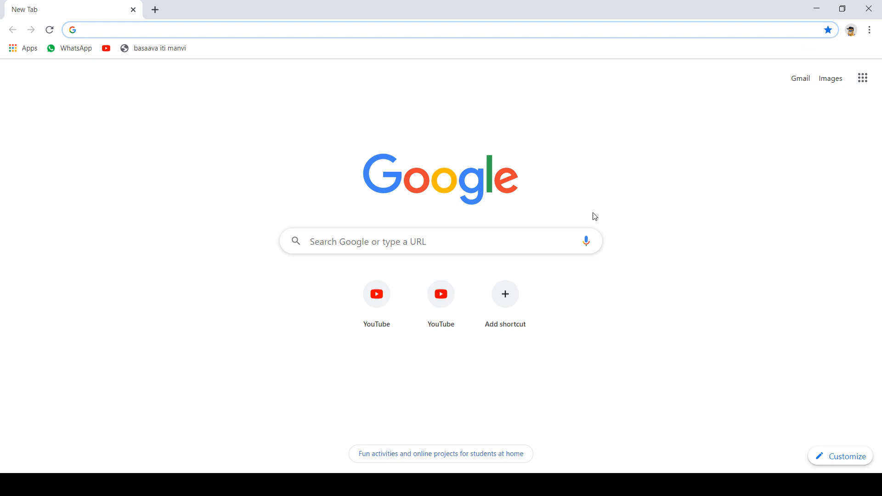
click(828, 30)
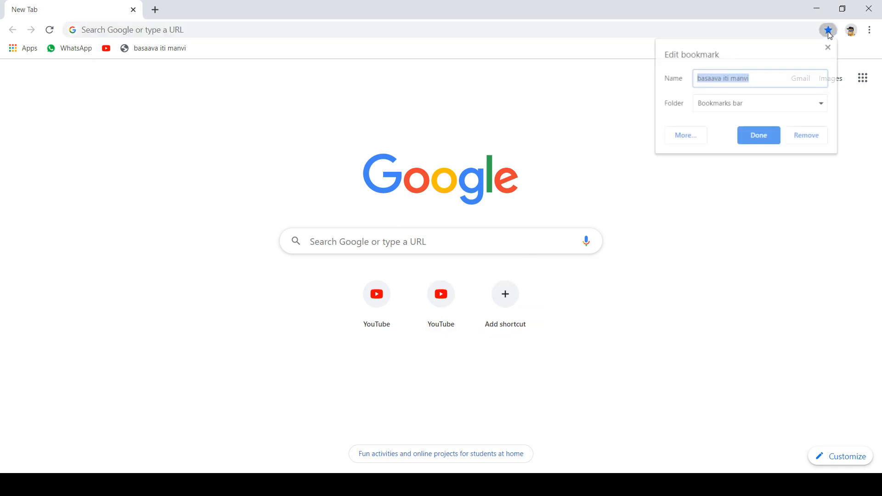
click(800, 137)
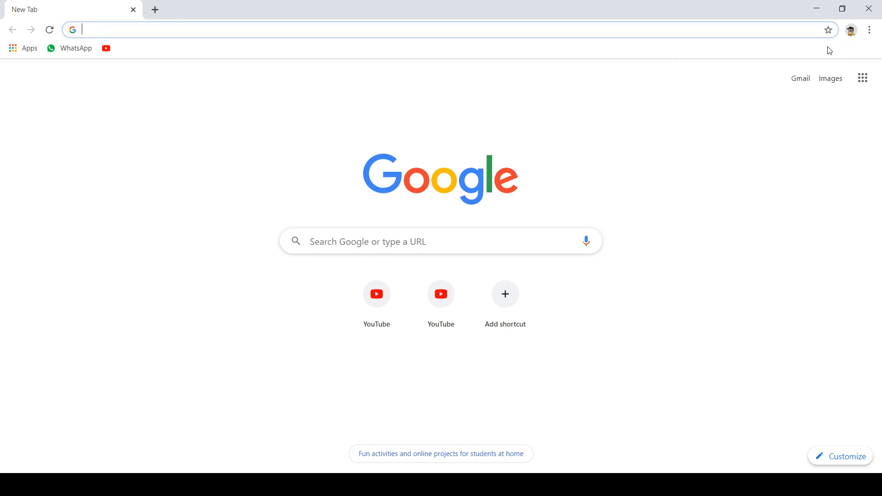
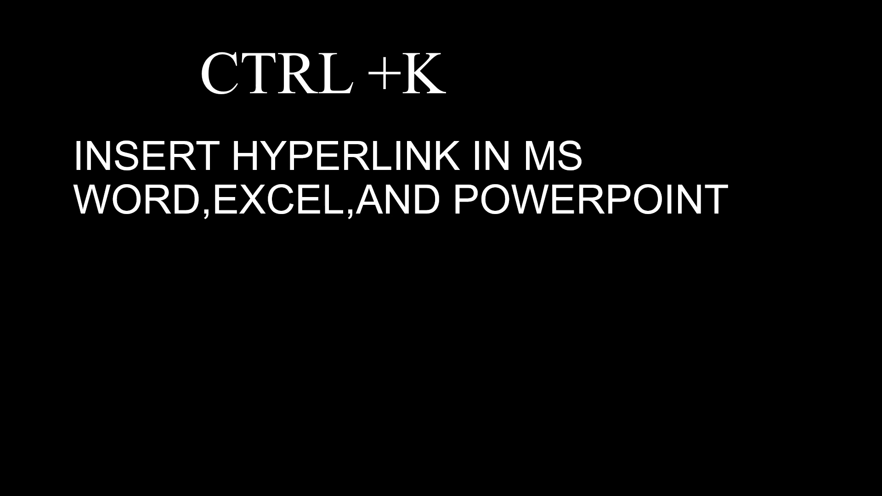
Switch to Word and hyperlink the word "document" in the phrase "best fits your document" to the student1.docx file in the Documents folder.
key(alt+Tab)
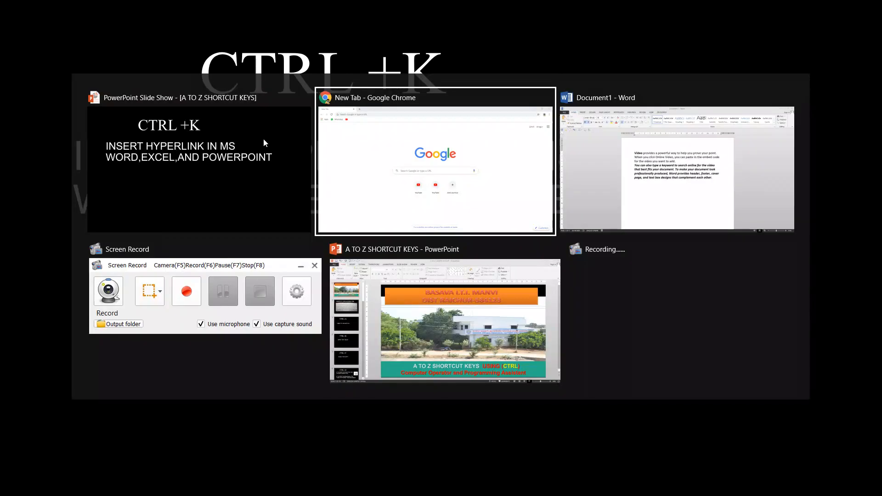
key(alt+Tab)
key(alt+Tab)
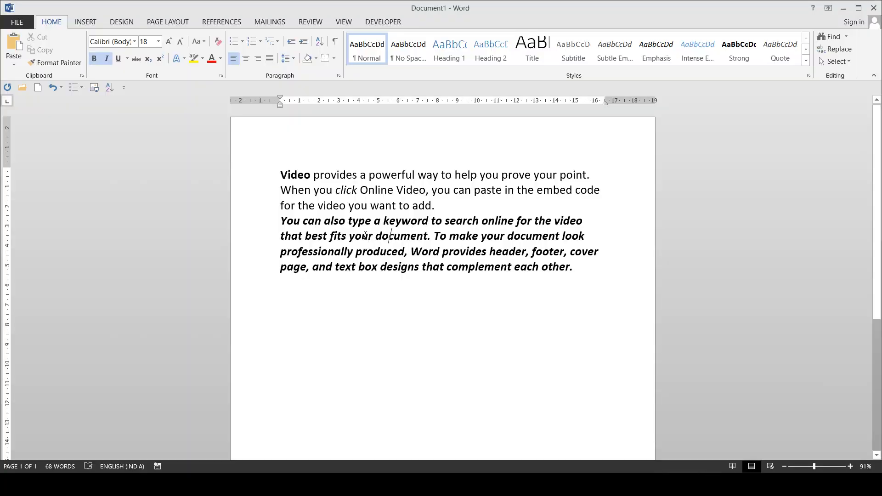
key(ctrl+k)
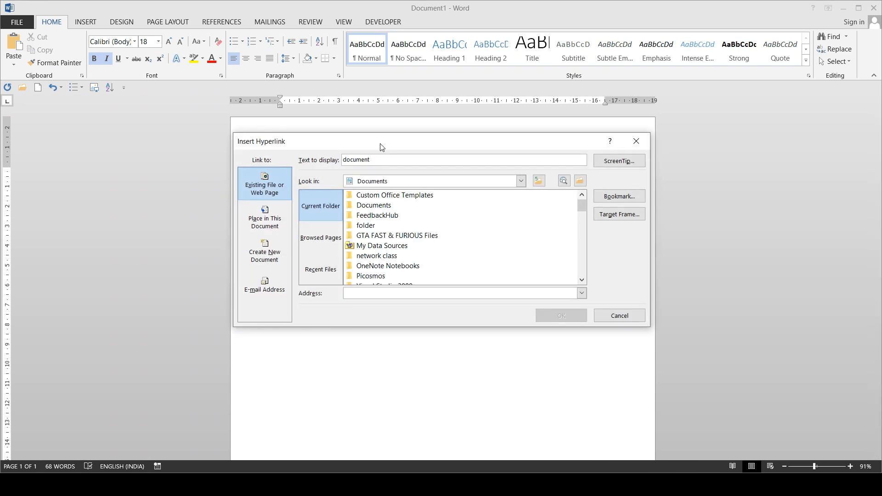
drag(381, 147, 390, 115)
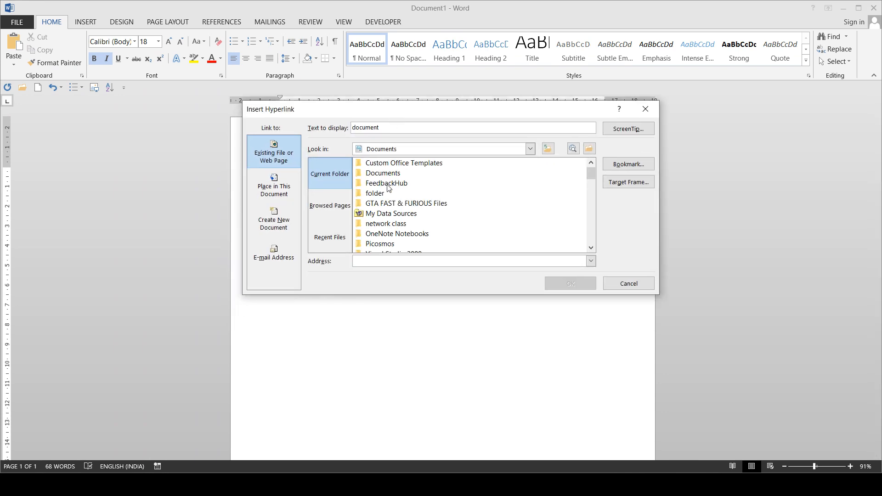
scroll(398, 197, down, 1)
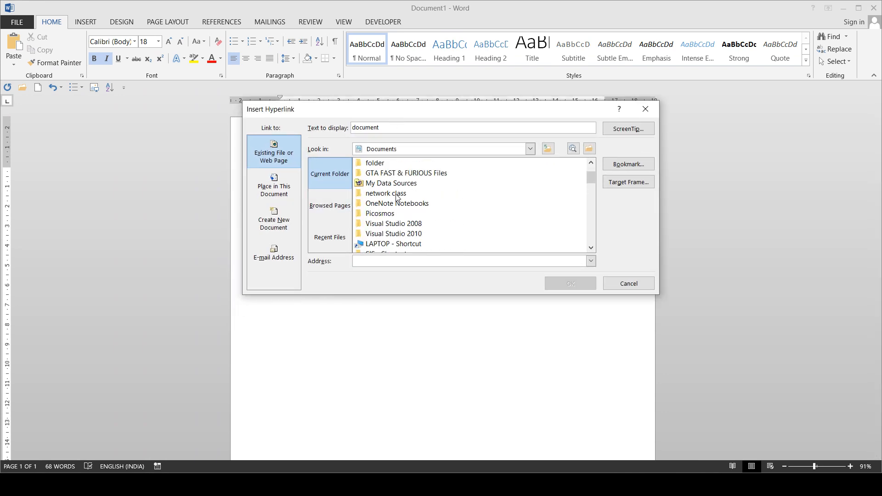
scroll(398, 197, down, 2)
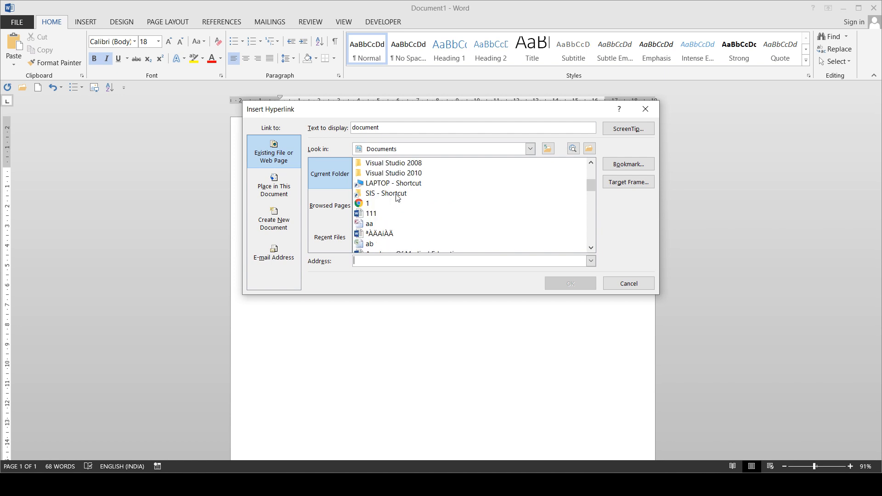
scroll(398, 198, down, 10)
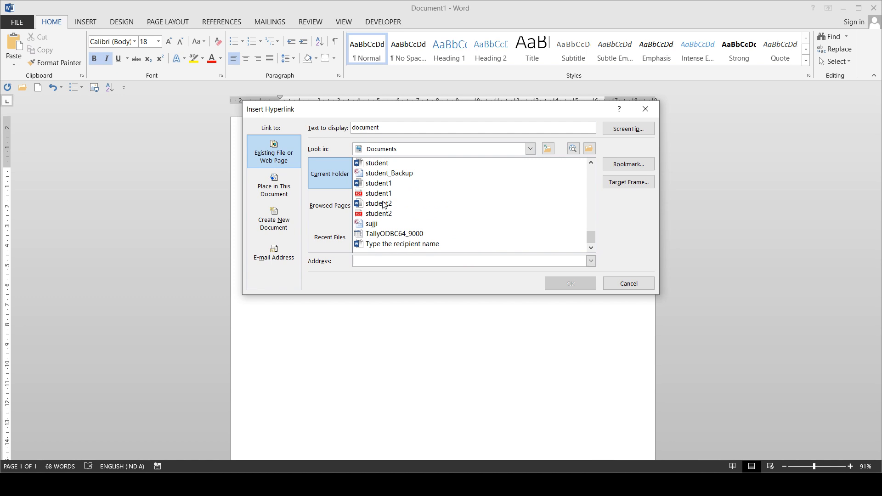
click(383, 185)
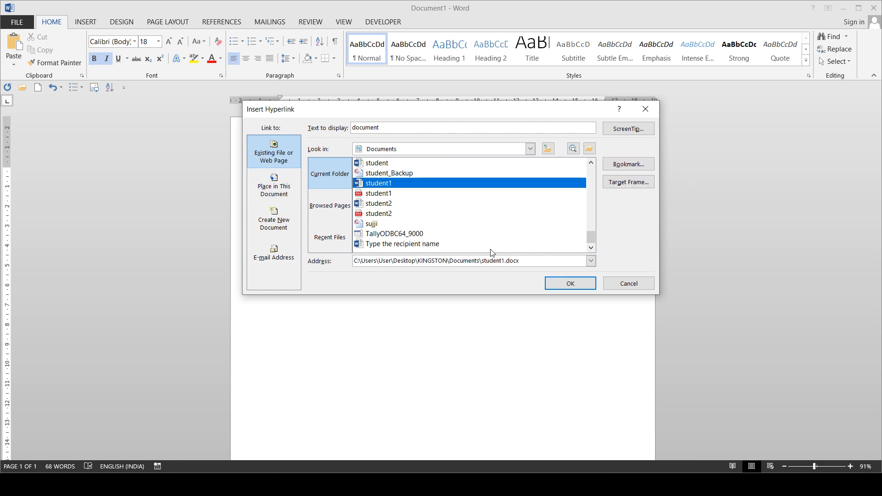
click(559, 286)
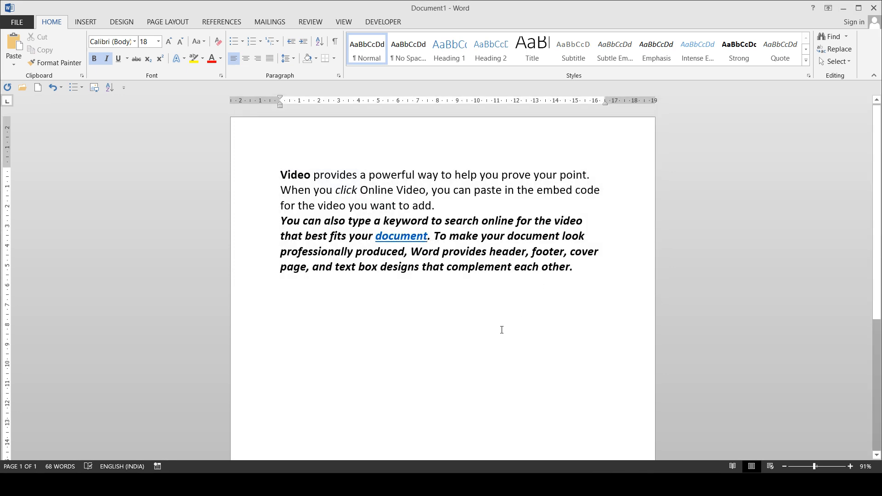
double_click(401, 236)
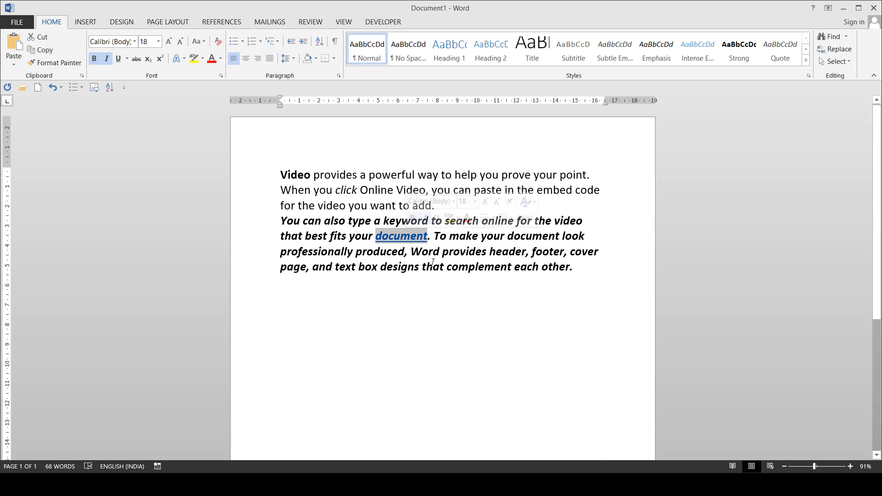
click(432, 281)
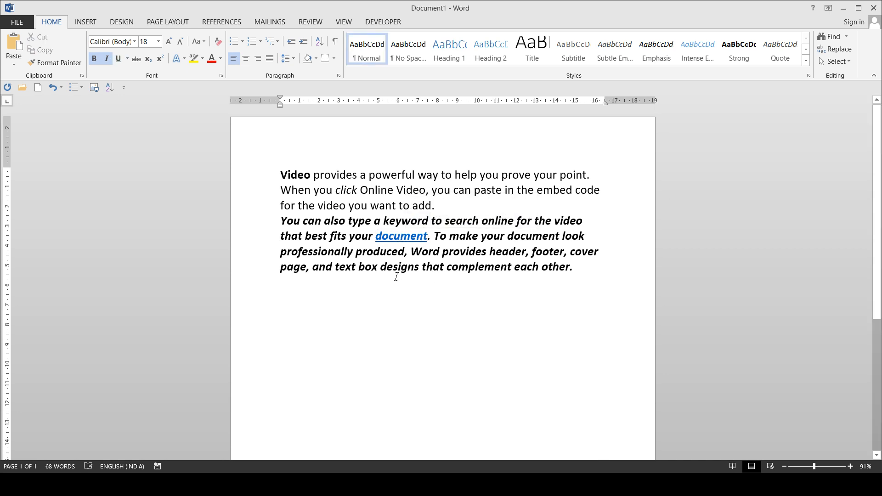
Advance the PowerPoint slide show to the "CTRL +L" slide and return to the Word document.
key(alt+Tab)
key(alt+Tab)
key(alt+Tab)
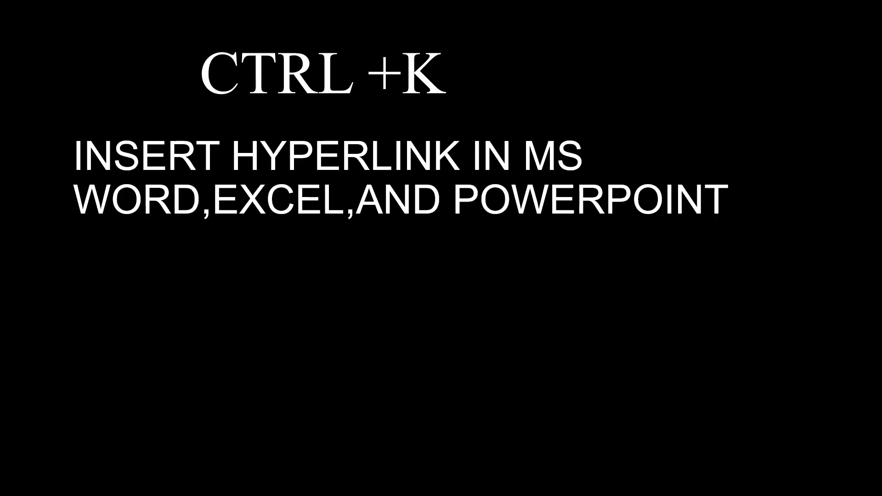
key(Right)
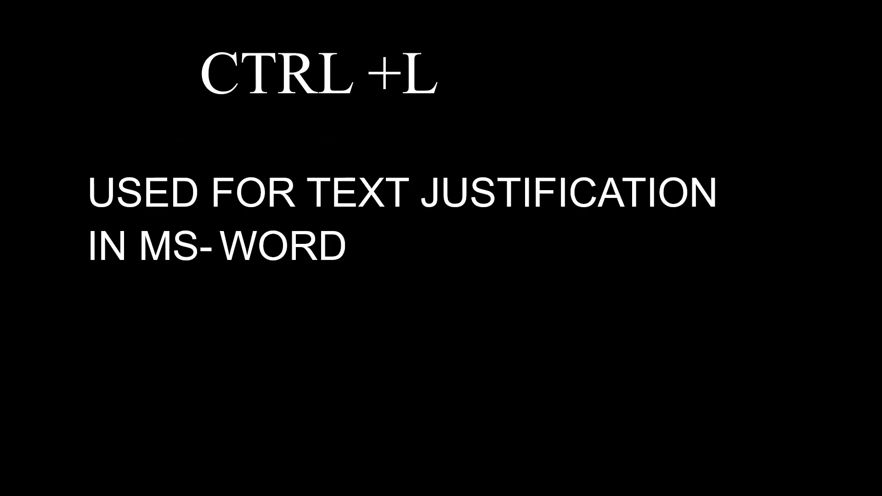
key(Left)
key(Right)
key(alt+Tab)
key(alt+Tab)
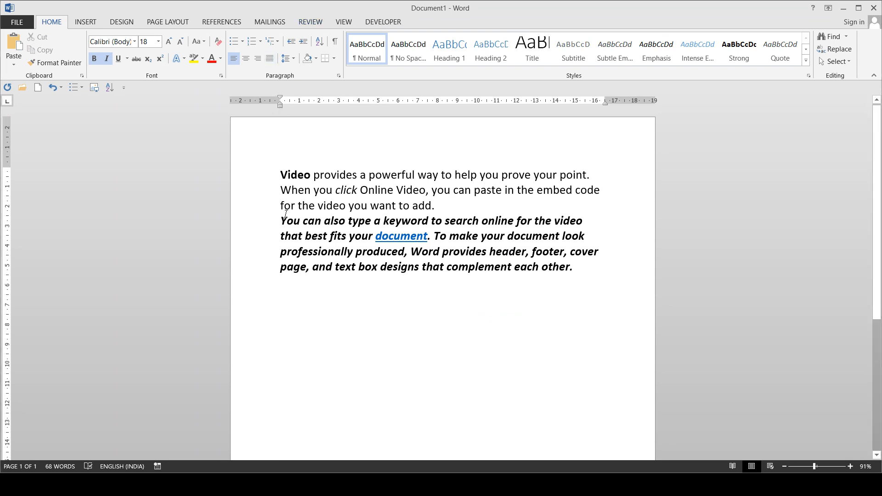
key(alt+Tab)
key(alt+Tab)
key(alt+Tab)
key(alt+Tab)
key(alt+Tab)
key(alt+Tab)
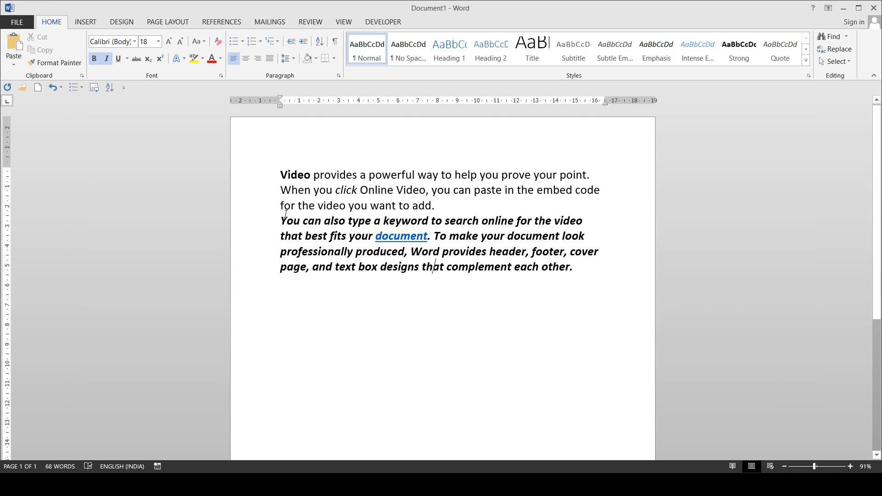
key(alt+Tab)
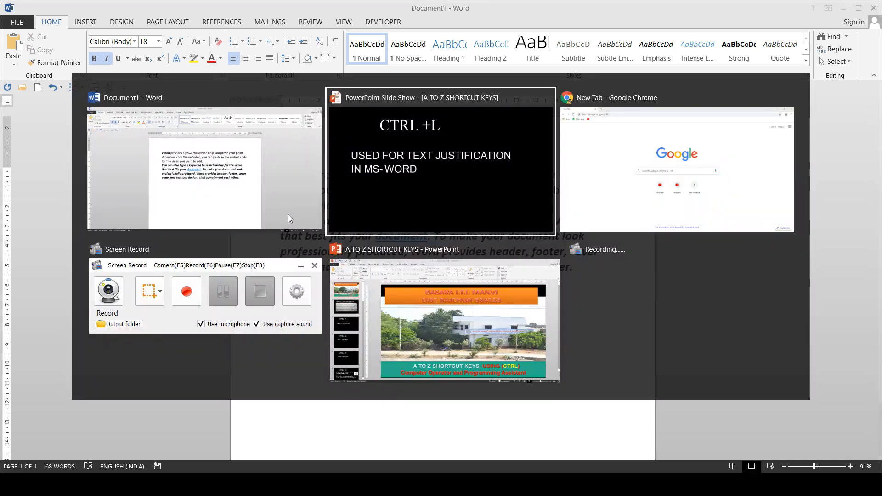
key(alt+Tab)
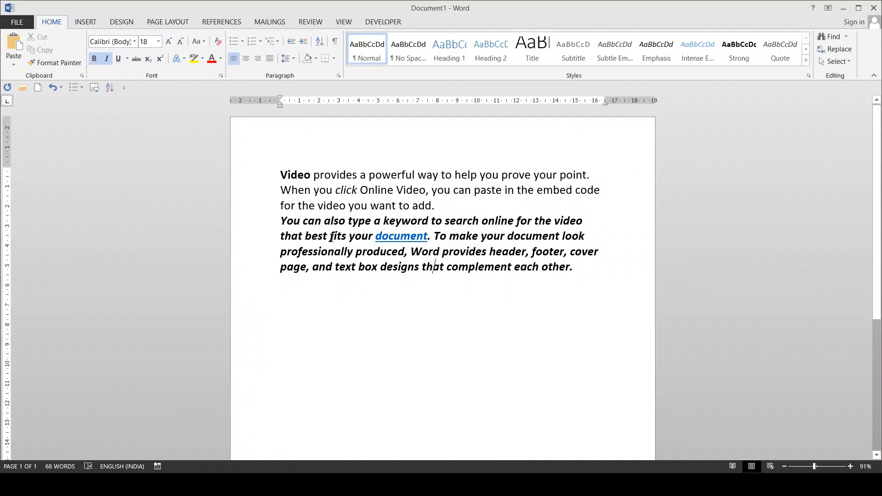
Justify the second paragraph, starting with "You can also type a keyword".
click(336, 216)
drag(280, 221, 533, 285)
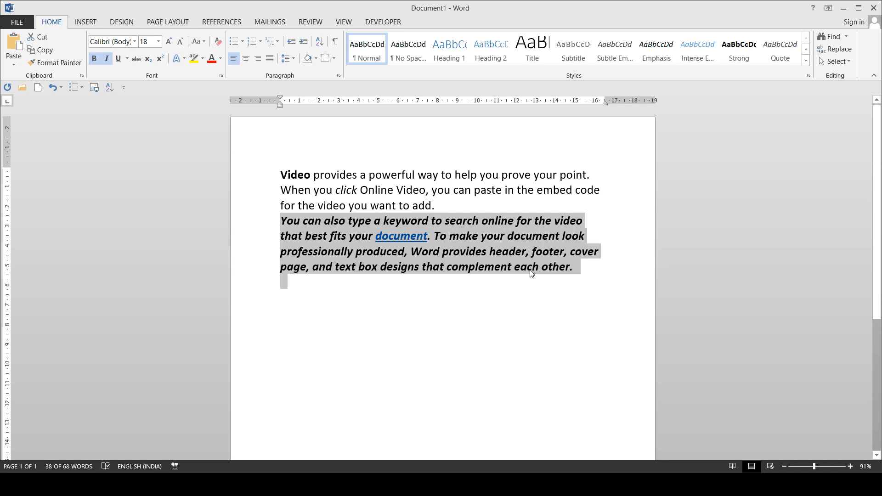
key(ctrl+j)
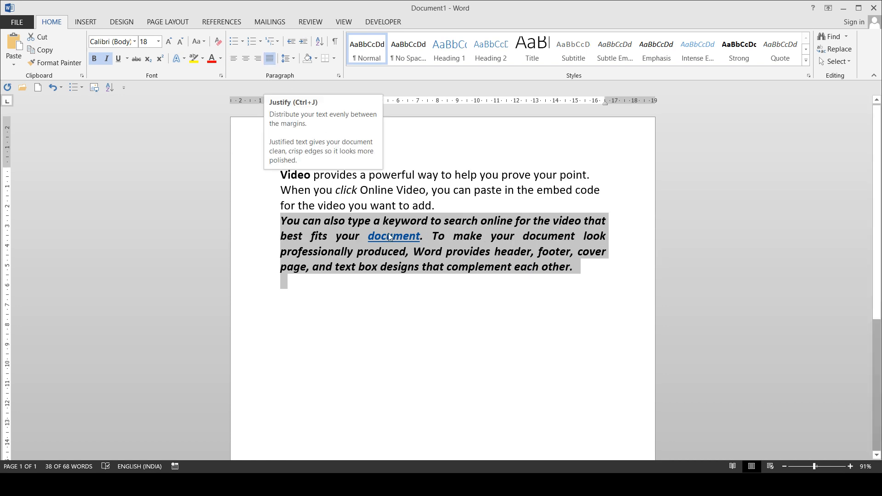
click(374, 309)
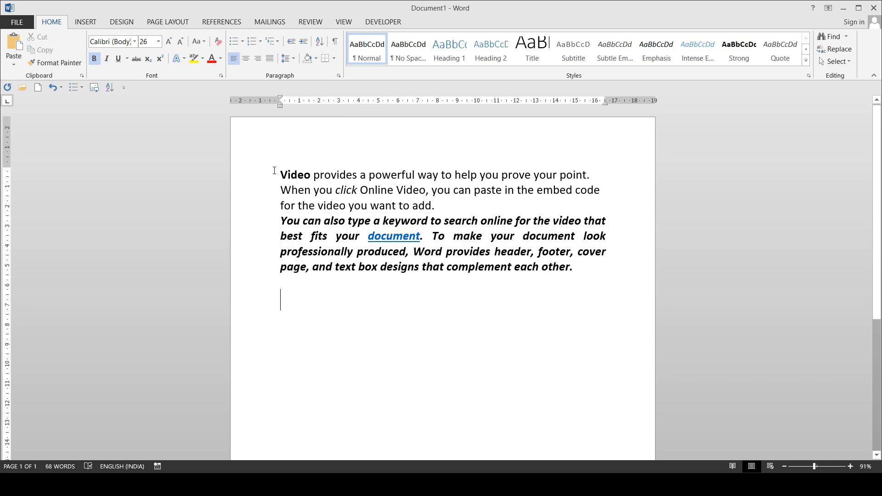
Justify all the text in the document, from "Video provides" through the blank lines below the second paragraph.
drag(286, 171, 550, 296)
key(ctrl+j)
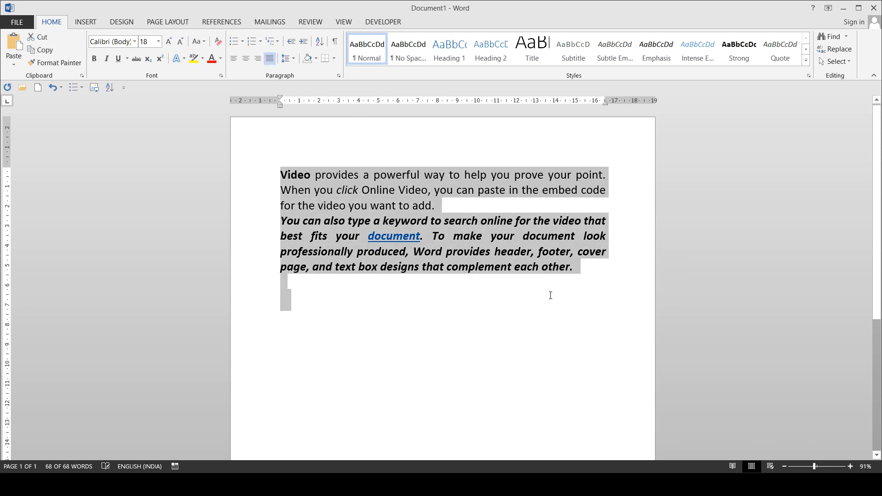
click(412, 306)
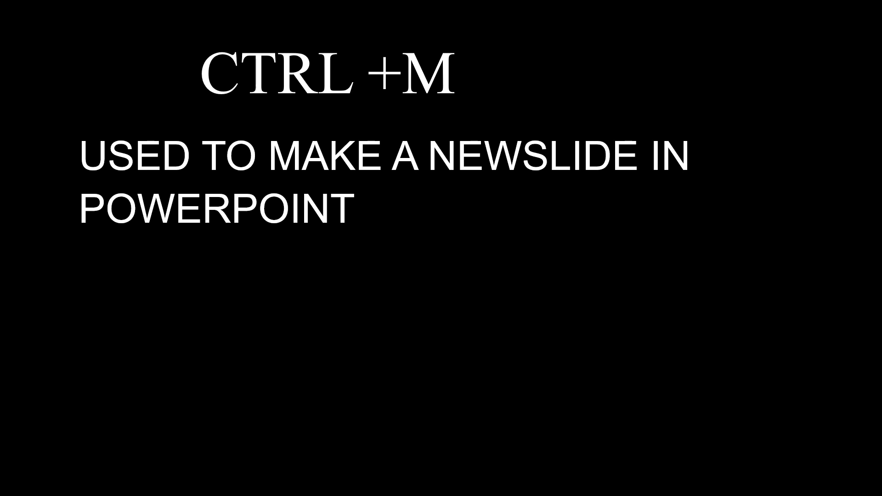
Return to the "CTRL +M" slide in the PowerPoint slide show and end the show to get to the editing view.
key(alt+Tab)
key(alt+Tab)
key(alt+Tab)
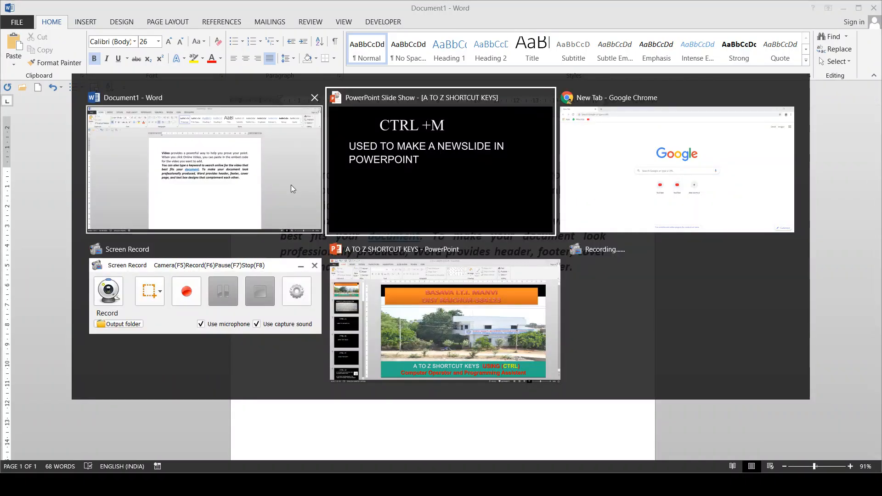
click(374, 167)
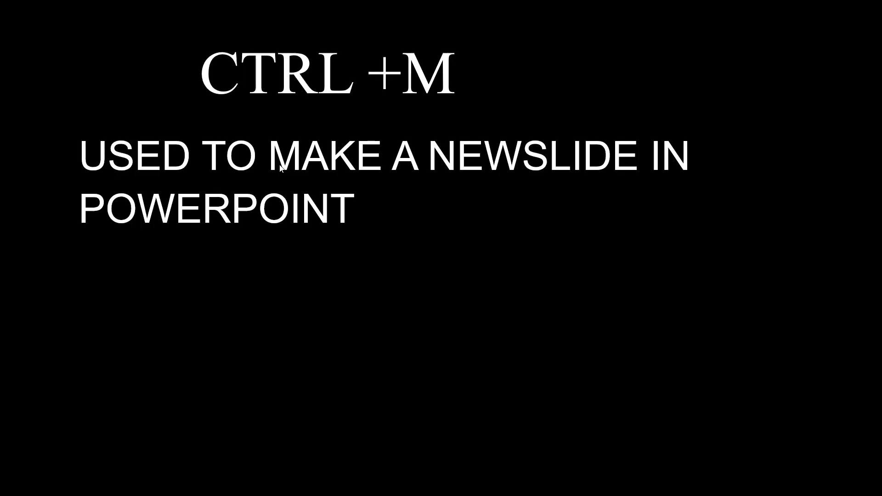
key(Escape)
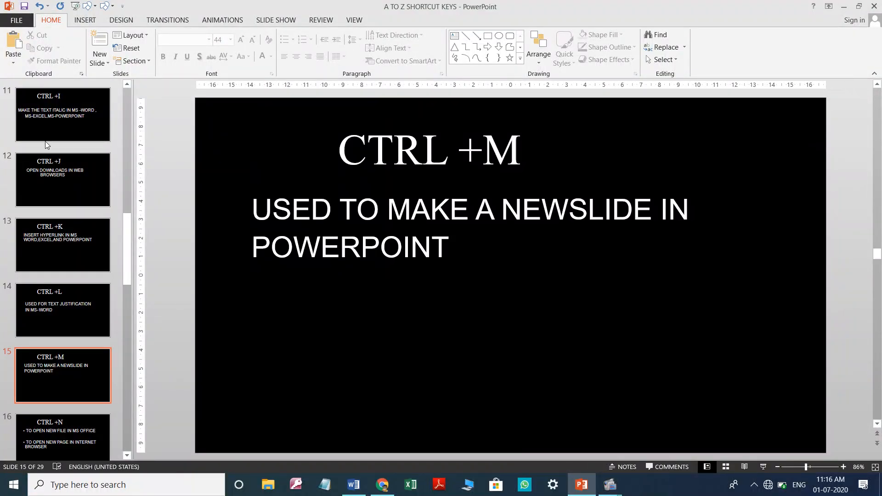
Insert a new slide after the "CTRL +K" slide and delete that new slide again.
click(46, 145)
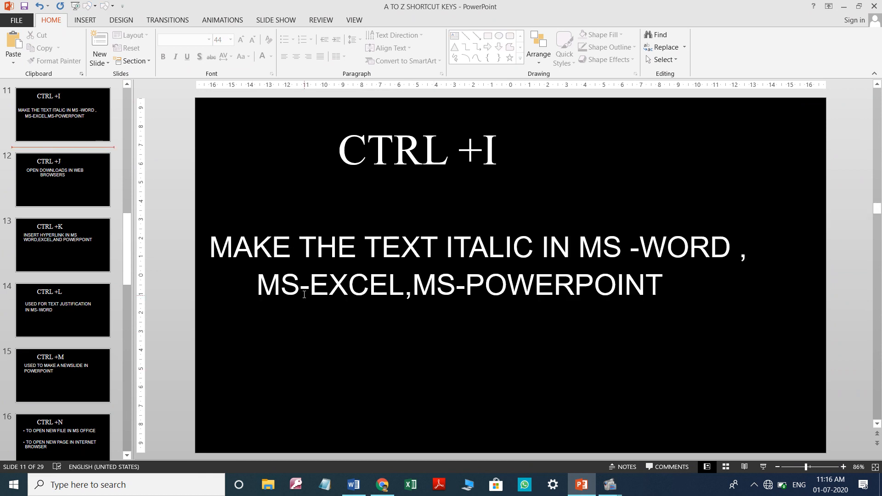
click(193, 275)
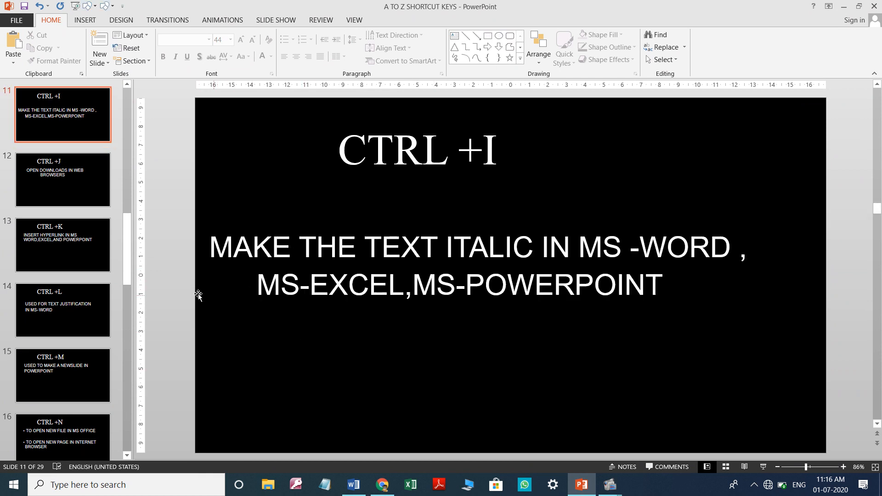
click(71, 255)
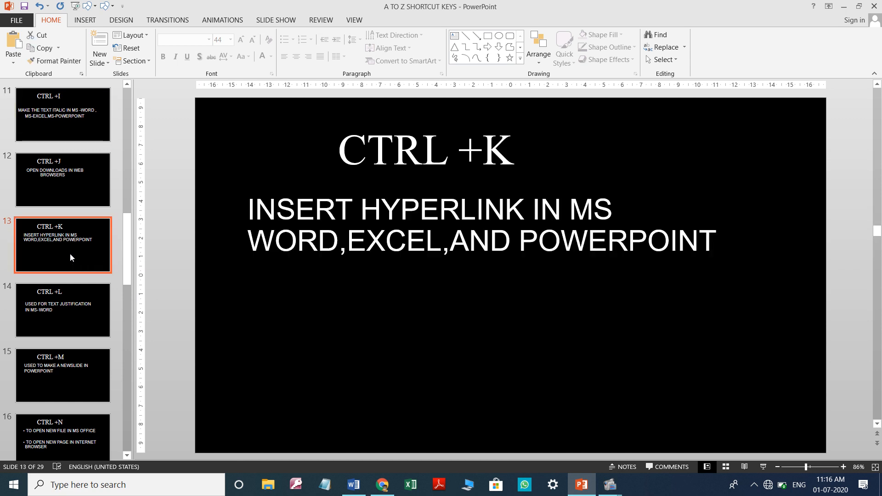
key(ctrl+m)
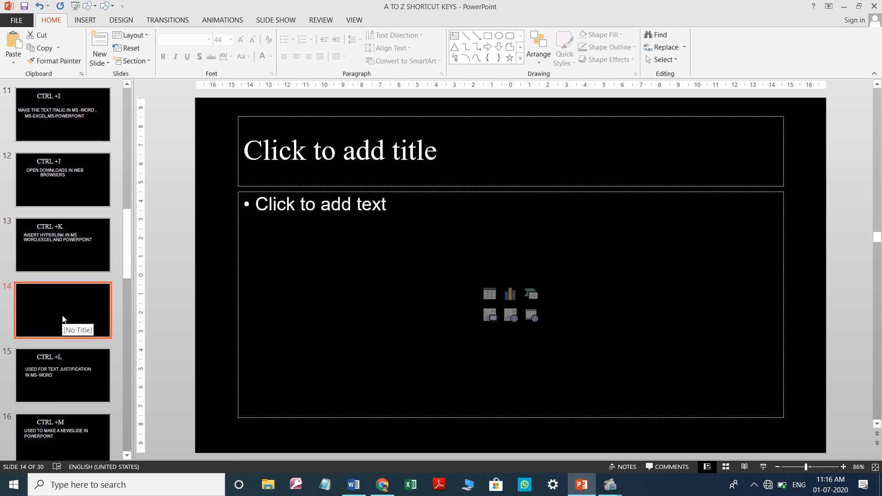
key(Delete)
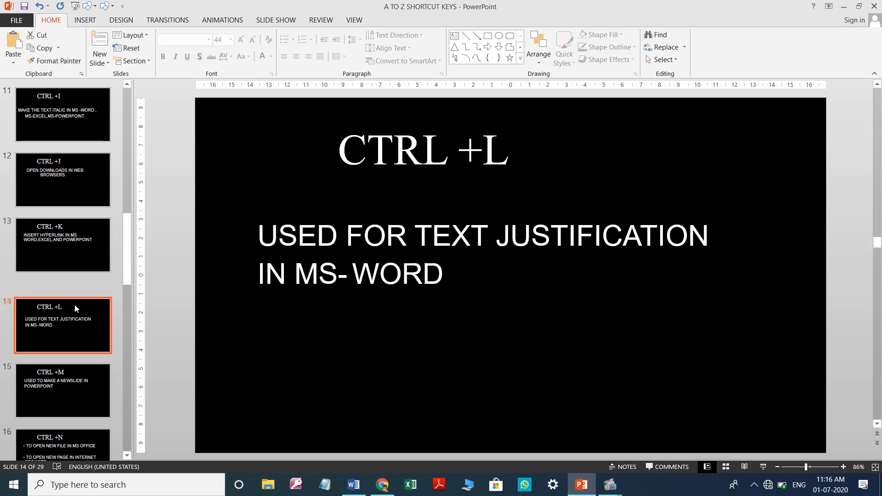
Start the slide show from the "CTRL +L" slide and advance it to the "CTRL +N" slide.
click(274, 20)
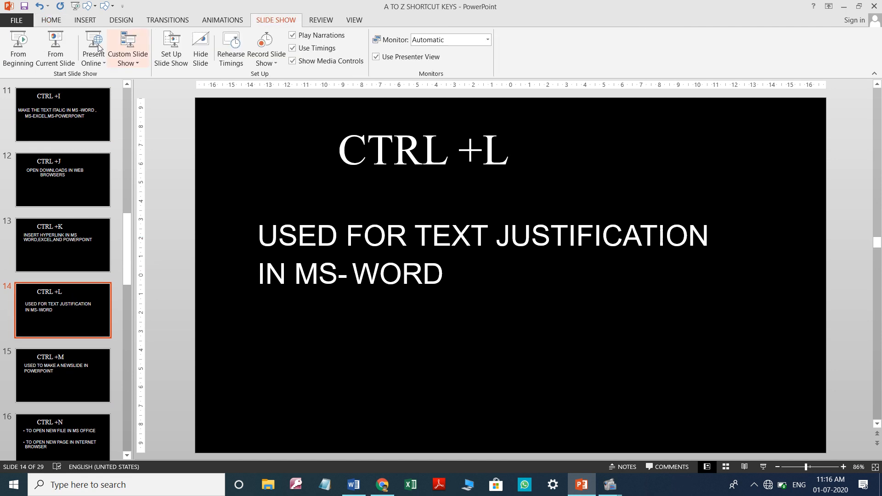
click(55, 47)
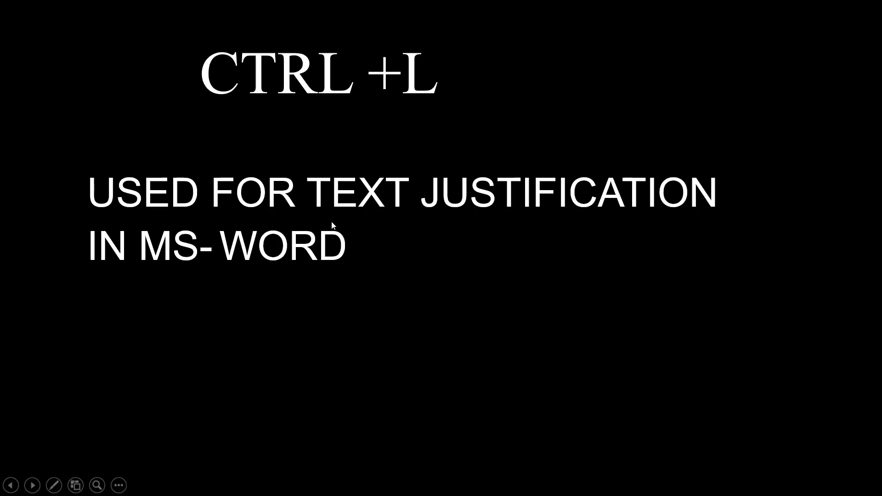
key(Right)
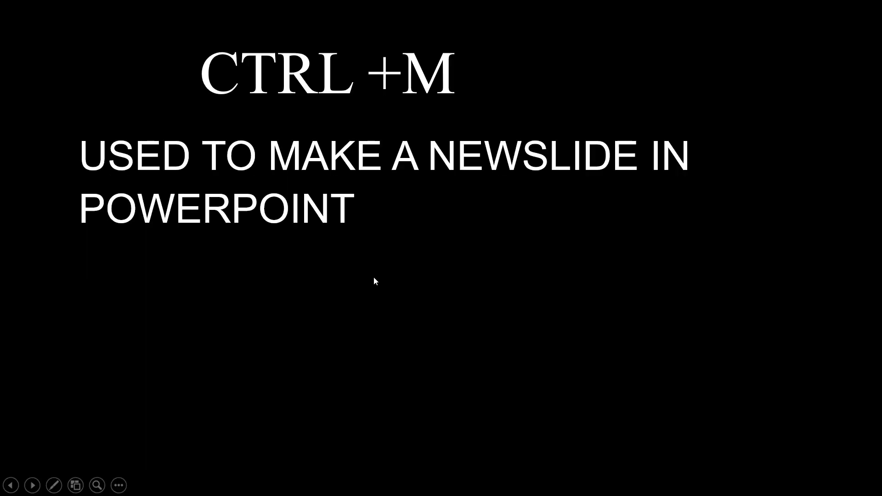
key(Right)
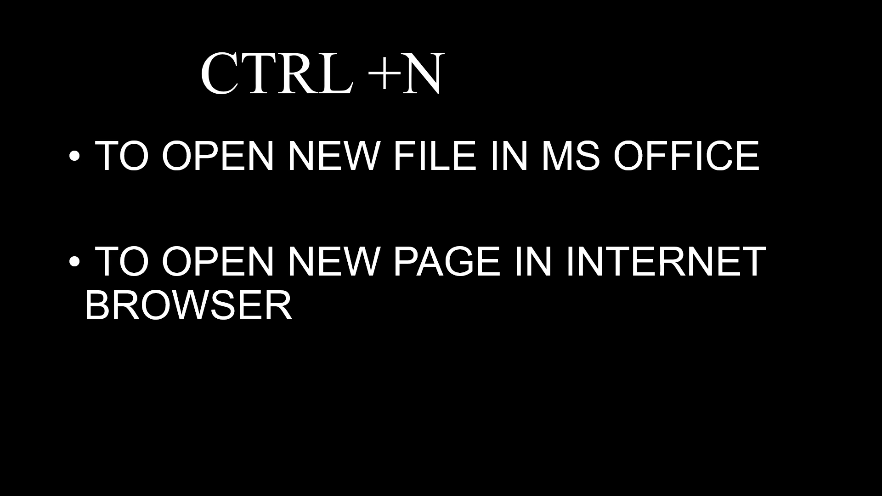
Switch to the Word document, create a new blank document and minimize it.
key(alt+Tab)
key(alt+Tab)
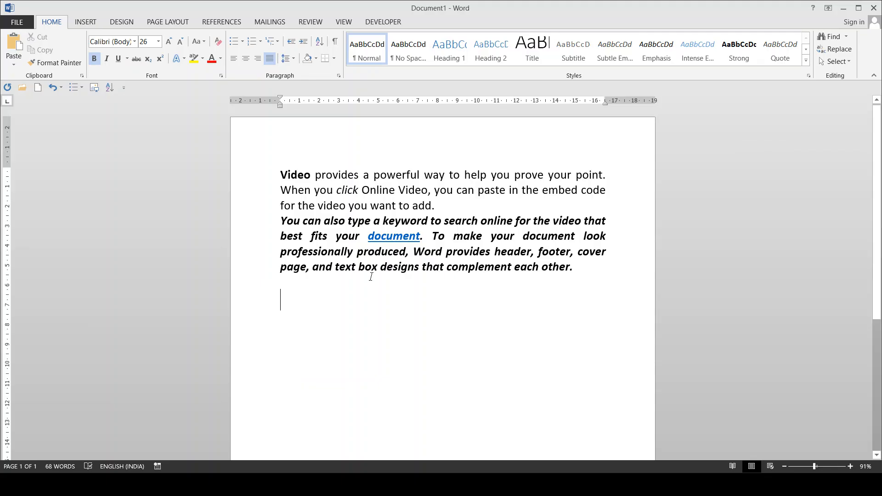
key(ctrl+n)
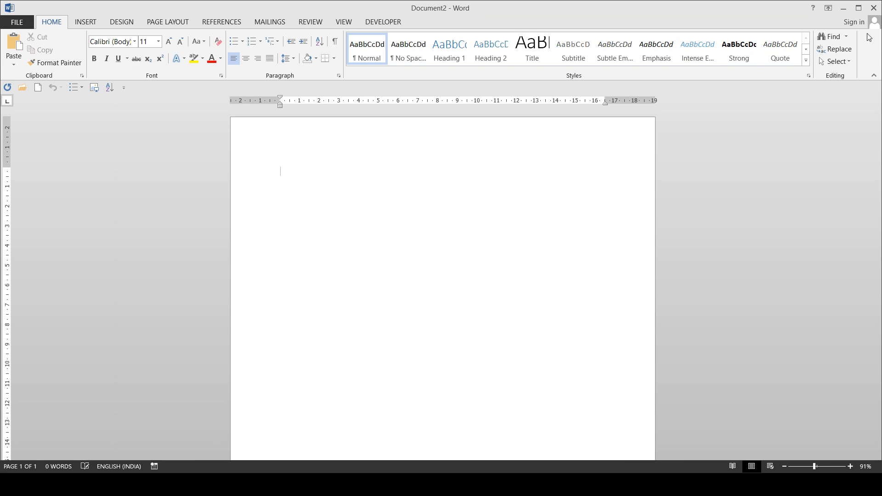
click(844, 9)
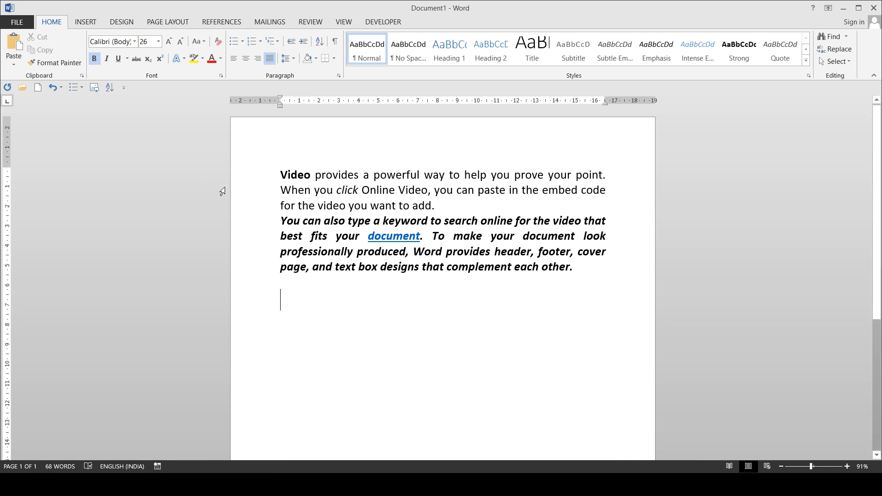
Create another blank Word document, then close both it and the previously minimized blank document.
key(ctrl+n)
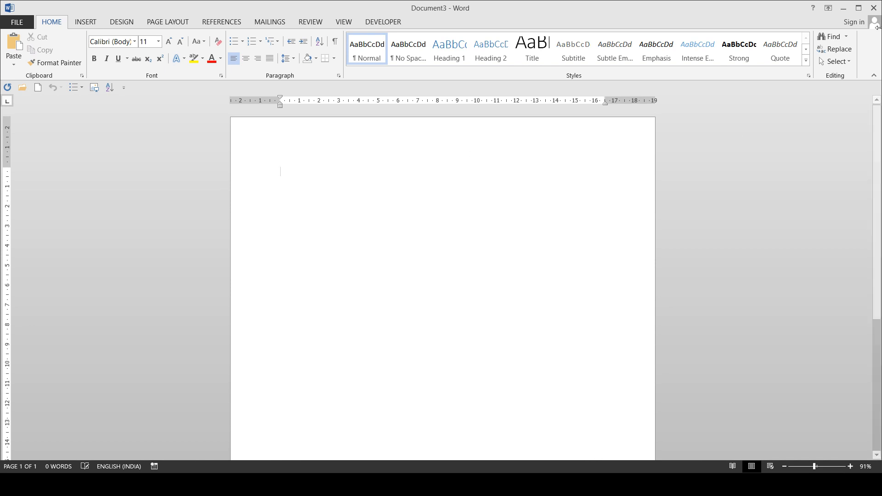
click(874, 8)
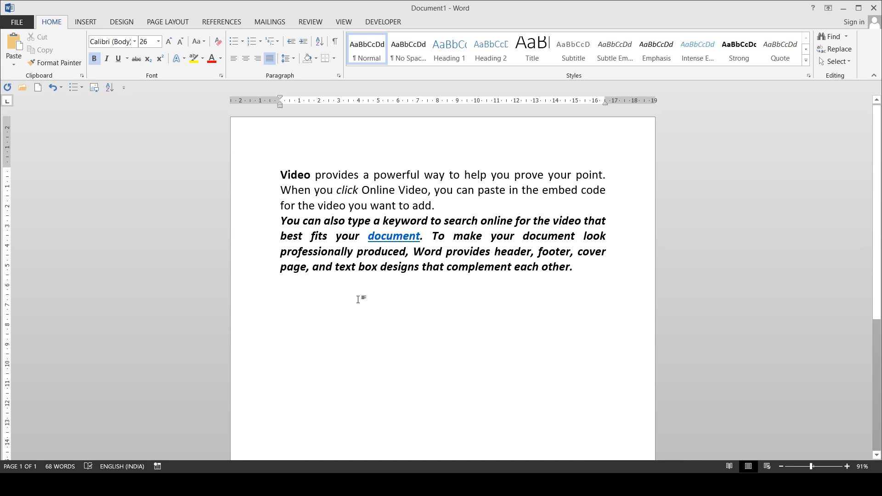
key(alt+Tab)
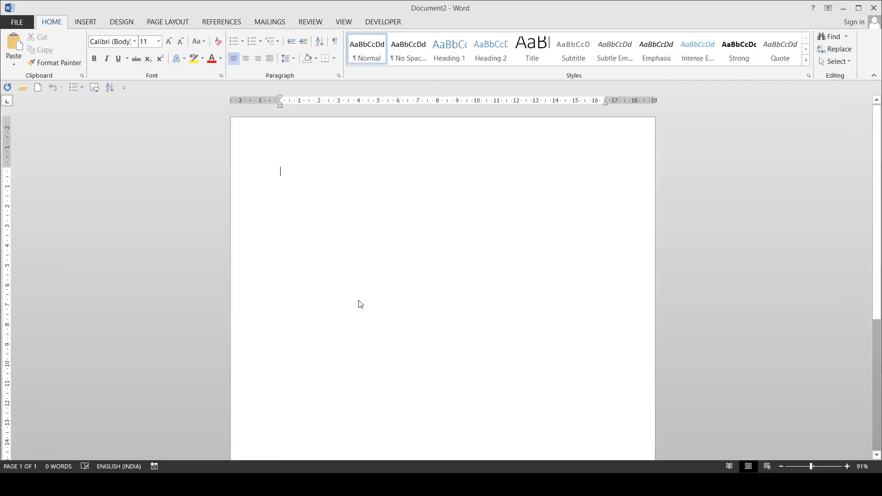
click(874, 7)
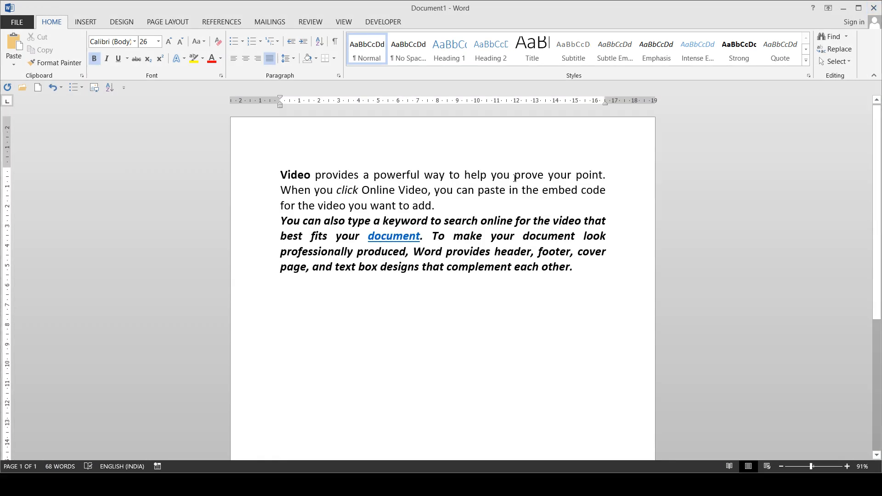
Switch from Word back to the running PowerPoint slide show on the "CTRL +N" slide.
key(alt+Tab)
click(591, 171)
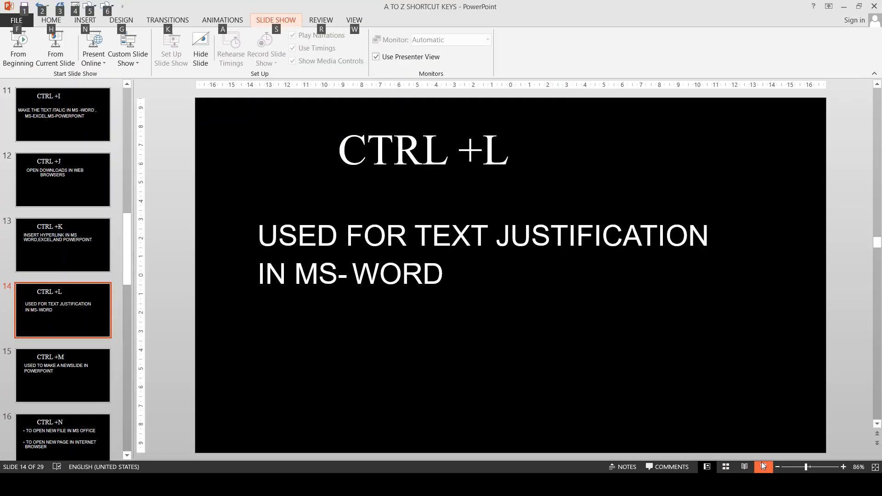
key(alt+Tab)
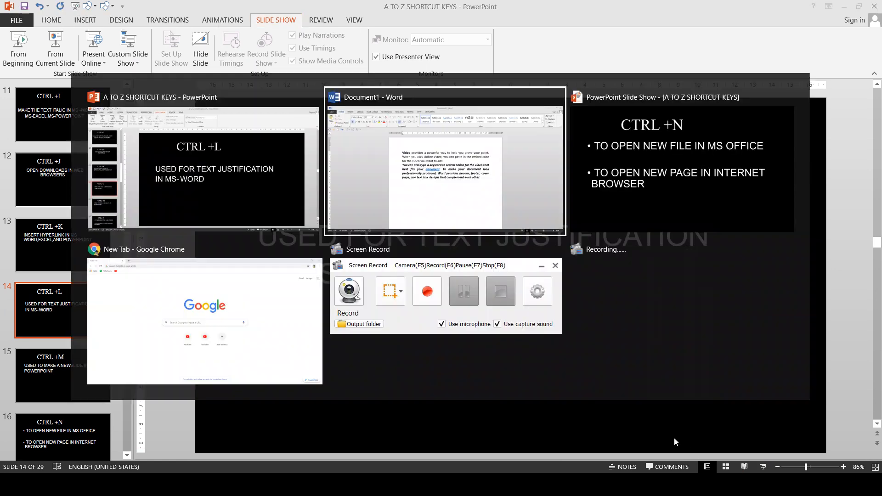
click(255, 183)
key(alt+Tab)
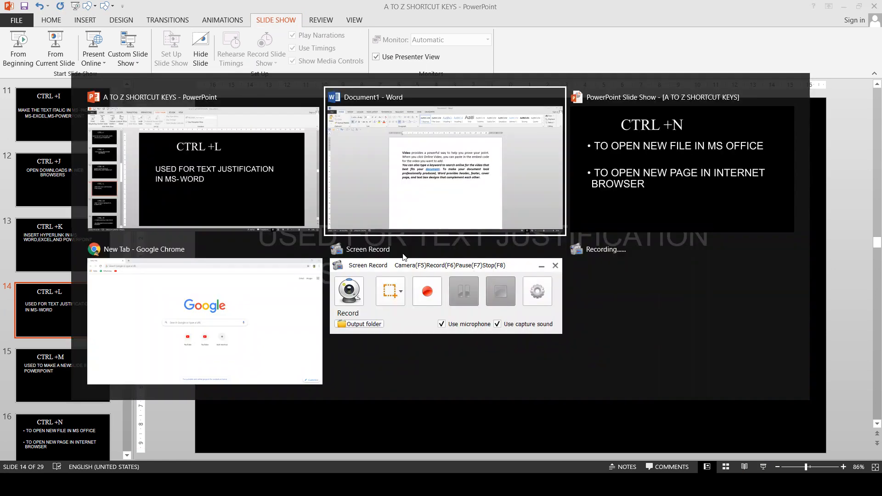
key(alt+Tab)
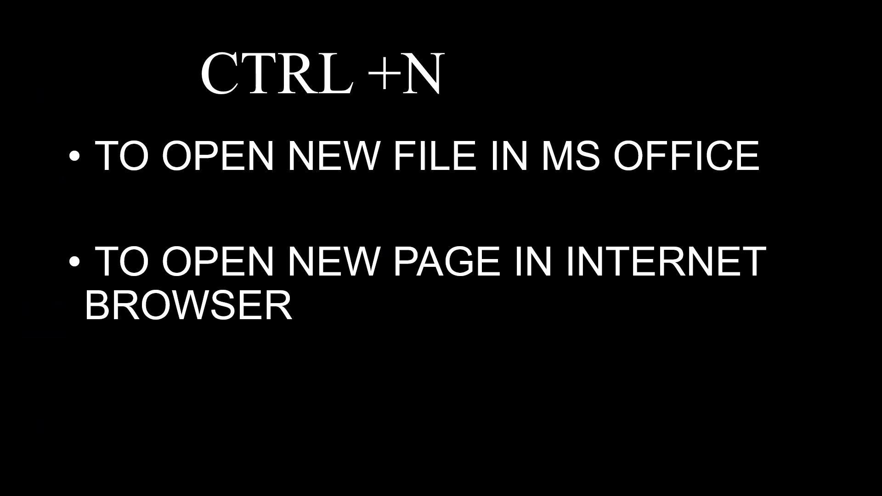
Switch to Chrome and open two new browser windows.
key(alt+Tab)
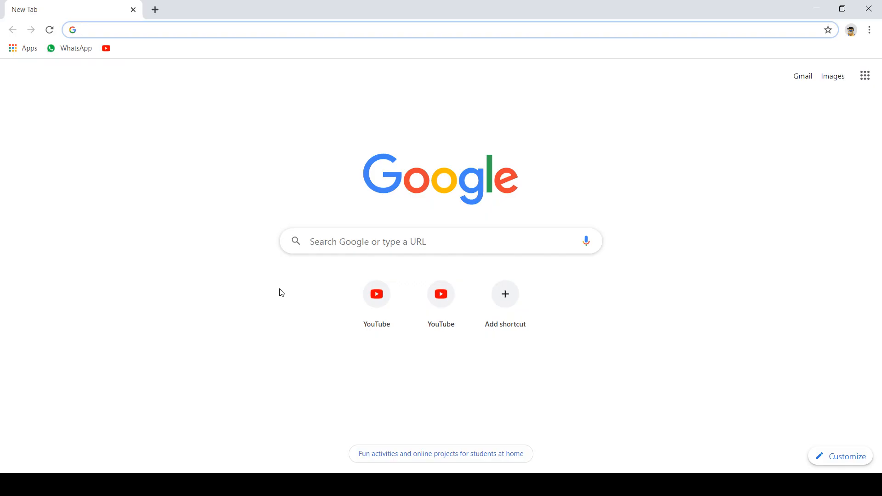
click(278, 291)
key(ctrl+n)
key(ctrl+n)
Close one of the extra Chrome windows and advance the PowerPoint slide show to the "CTRL +O" slide.
key(alt+Tab)
key(alt+Tab)
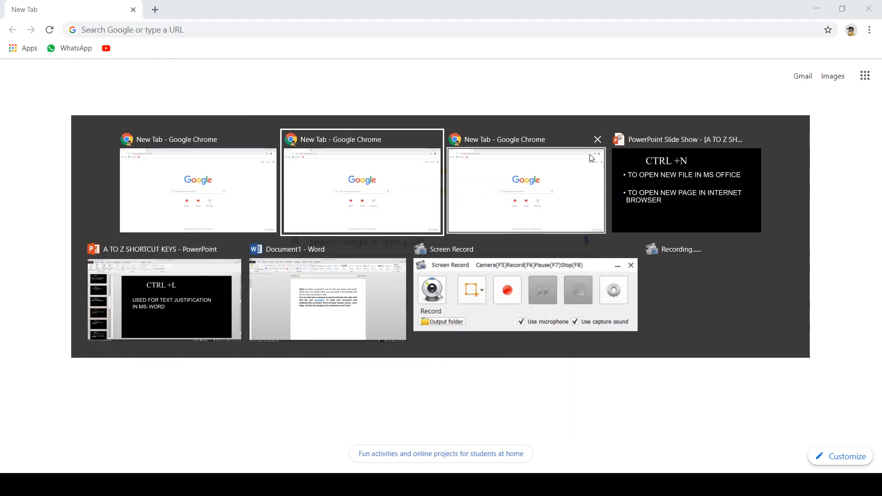
click(596, 140)
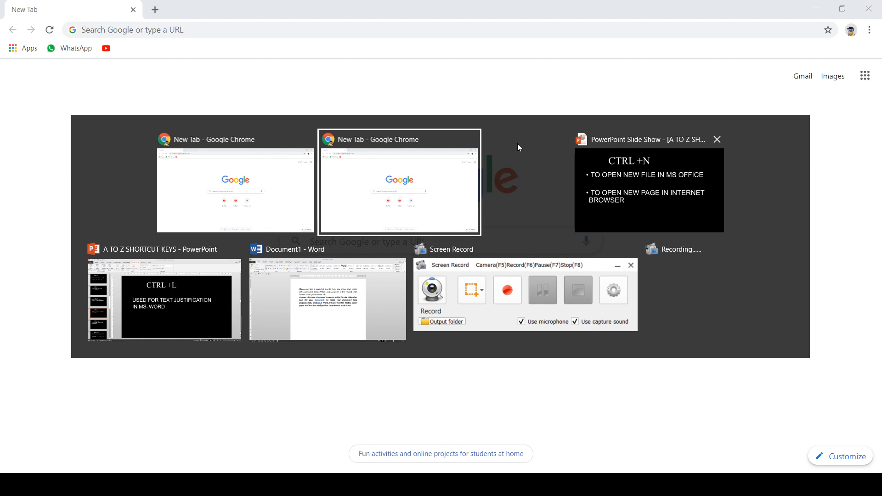
click(593, 190)
key(Right)
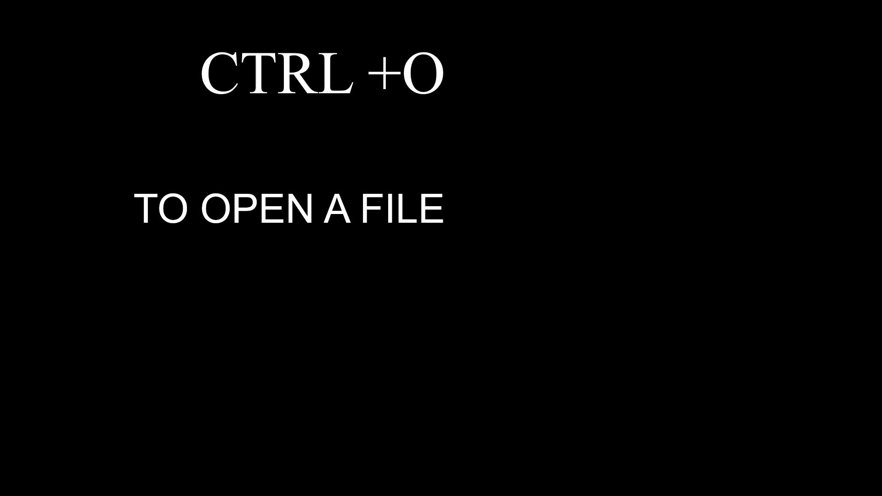
Switch to the Word document and bring up the Open page with the recent documents.
key(alt+Tab)
key(alt+Tab)
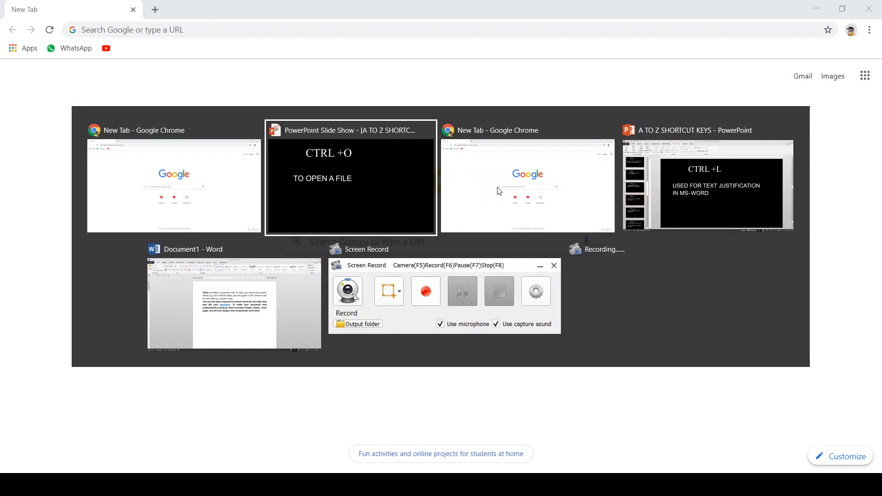
key(alt+Tab)
click(245, 323)
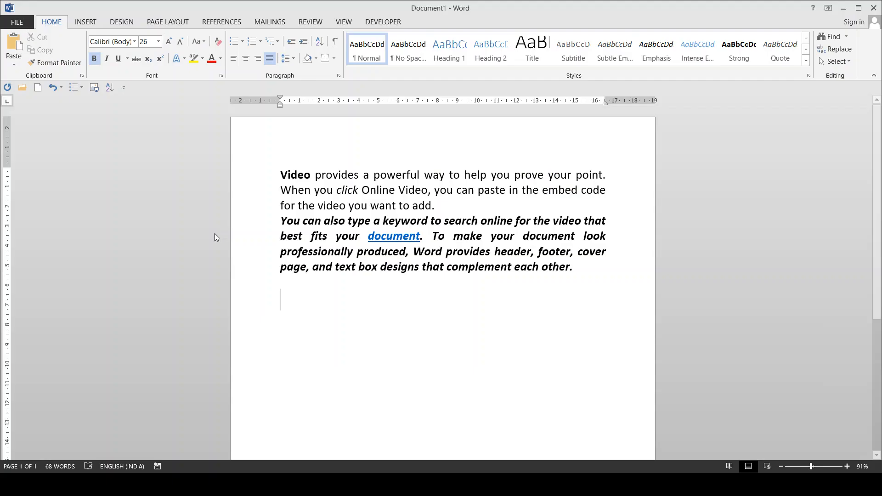
click(320, 235)
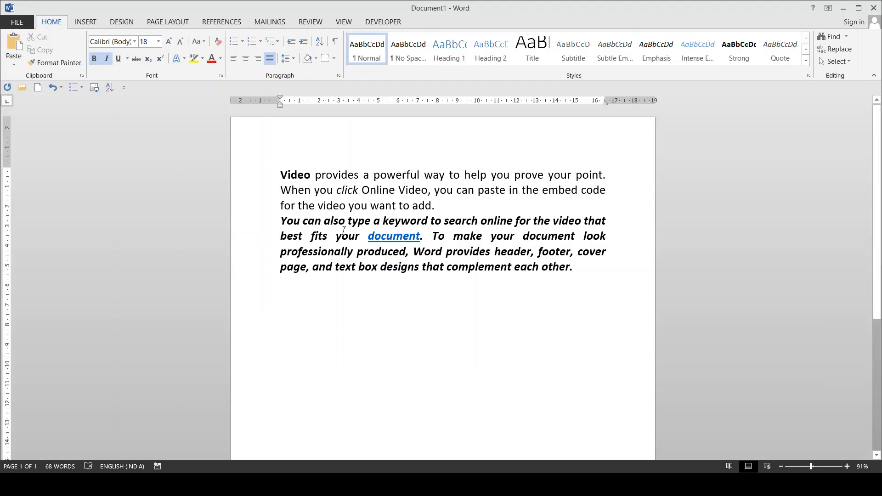
key(ctrl+o)
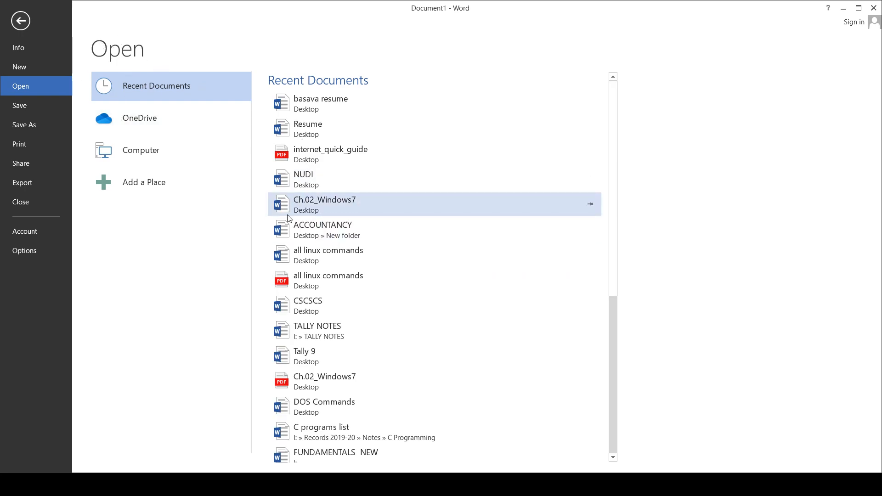
Look through the recent documents list and go back to the document without opening a file.
scroll(344, 244, down, 3)
scroll(344, 245, up, 3)
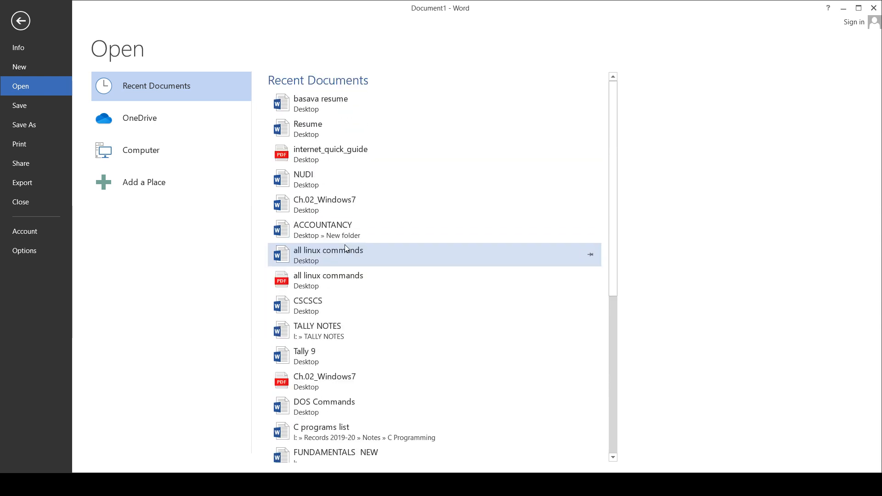
scroll(359, 244, down, 3)
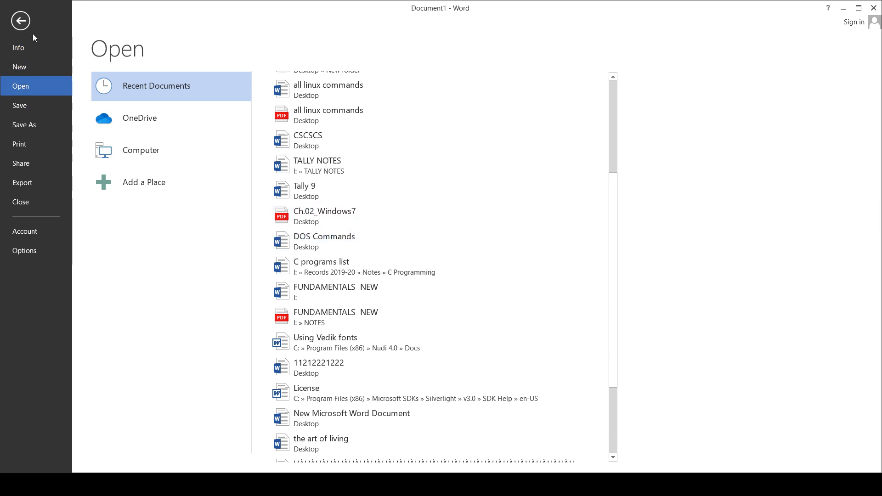
click(20, 25)
Return to the PowerPoint slide show and advance it to the "CTRL +P" slide.
key(alt+Tab)
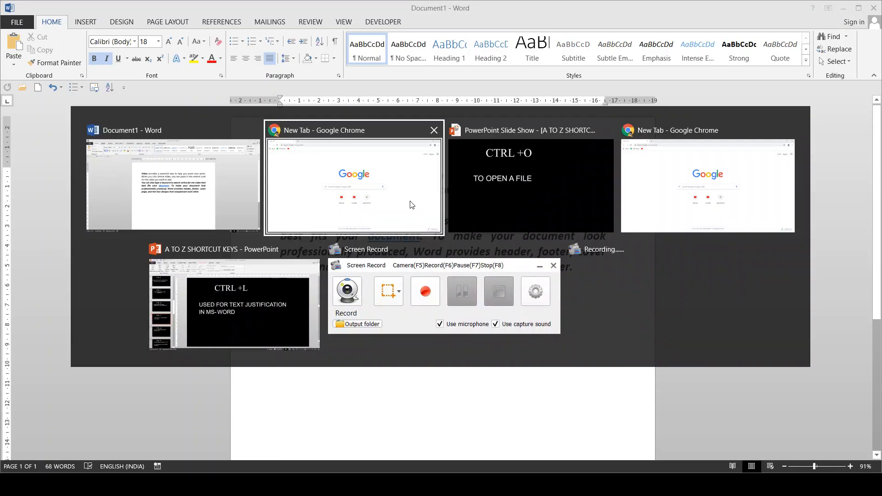
key(alt+Tab)
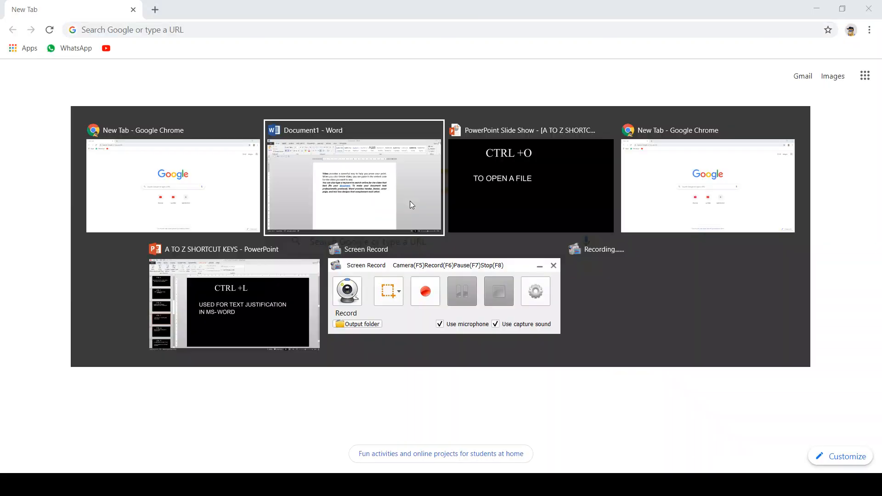
click(509, 209)
key(Right)
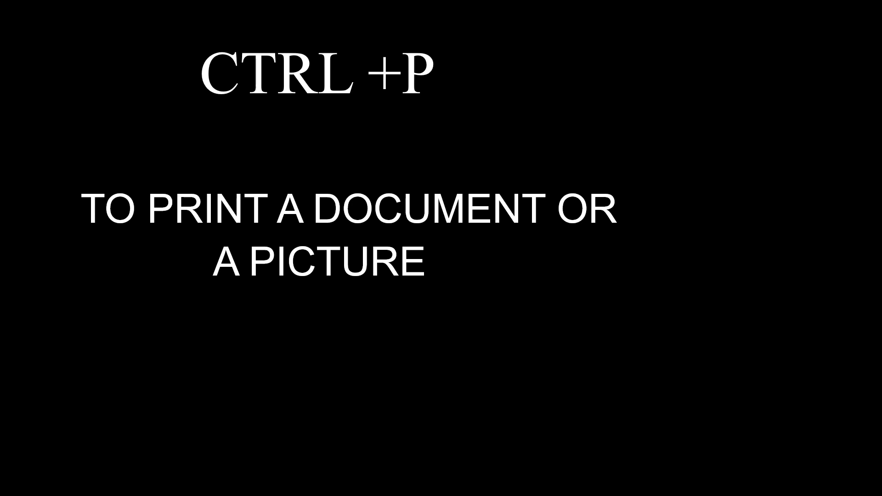
Switch to Chrome and open the print preview of the New Tab page.
key(alt+Tab)
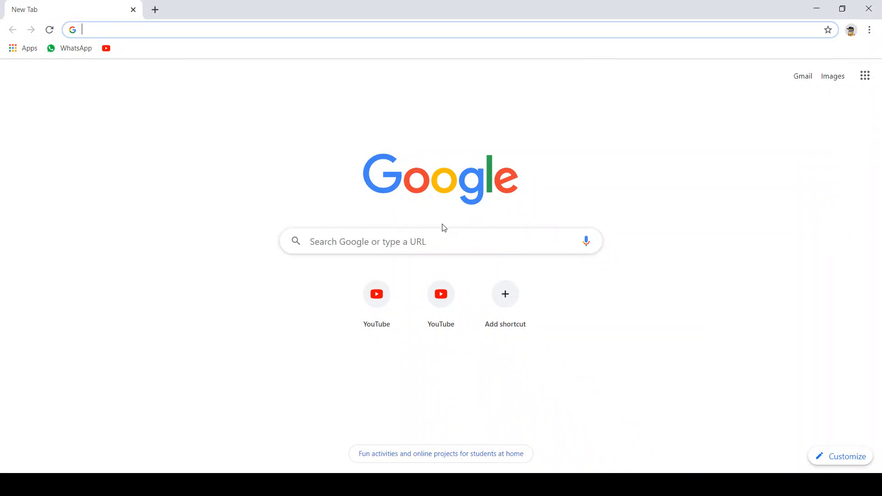
key(ctrl+p)
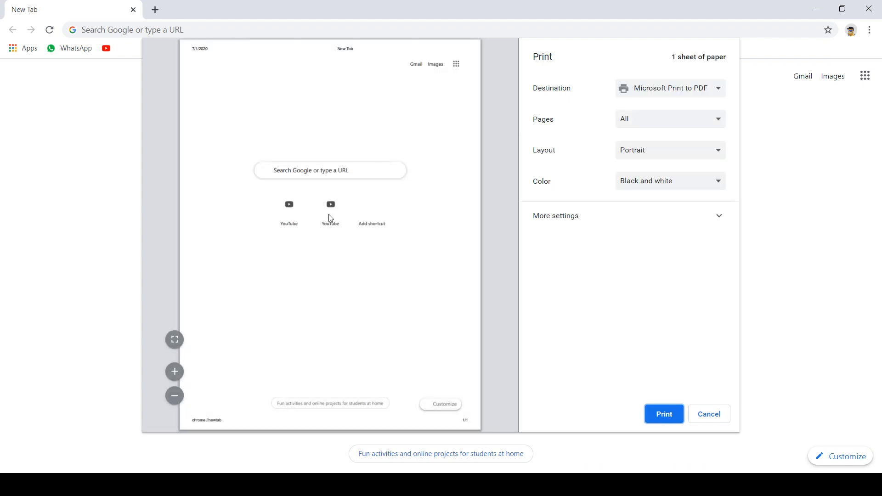
Expand the additional print settings, look through the options, and close the print preview without printing.
click(659, 124)
click(666, 228)
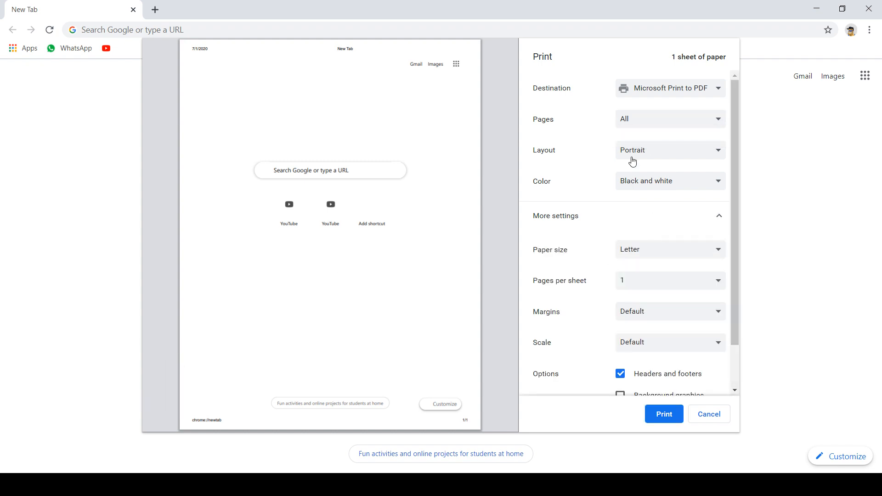
scroll(664, 226, down, 2)
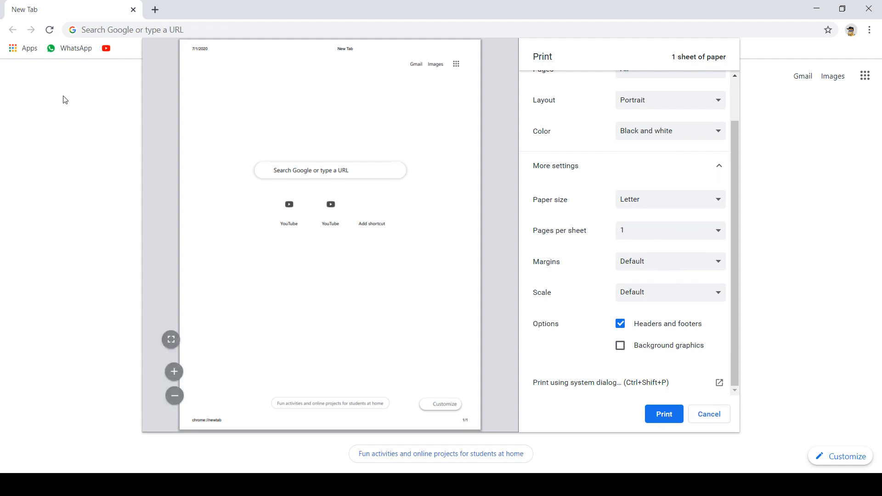
click(155, 10)
click(133, 11)
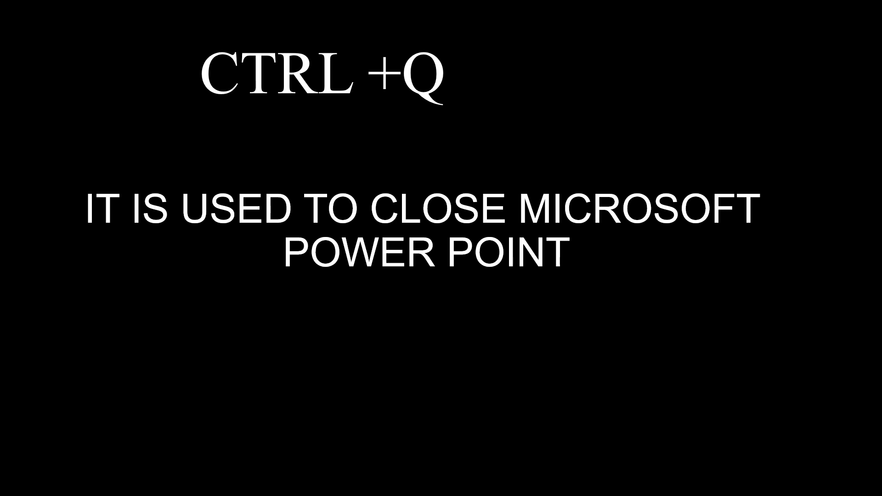
key(alt+Tab)
key(alt+Tab)
key(alt+Tab)
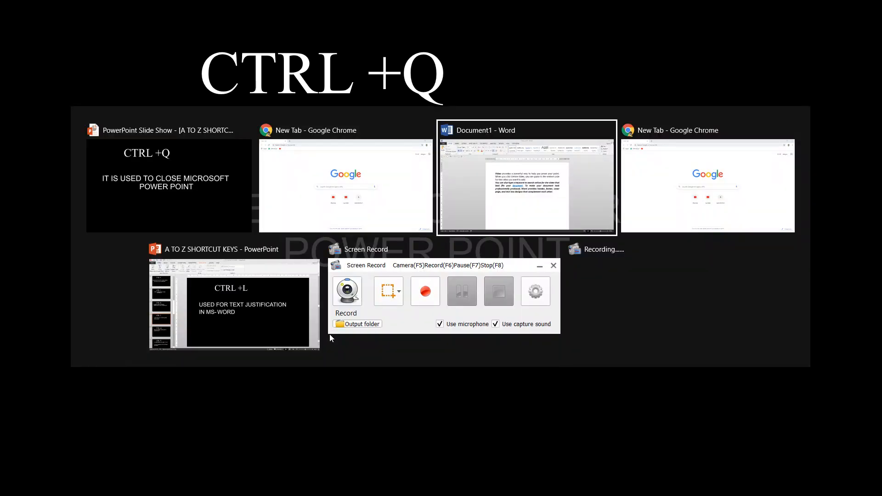
key(alt+Tab)
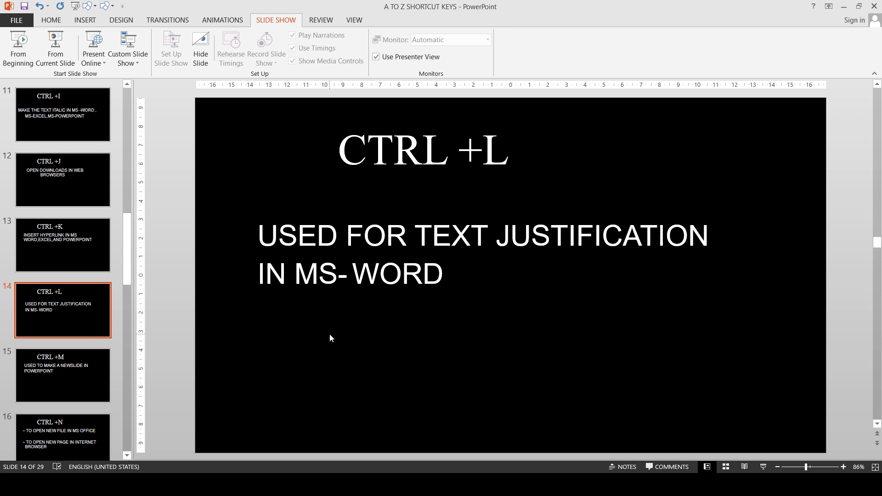
key(alt+Tab)
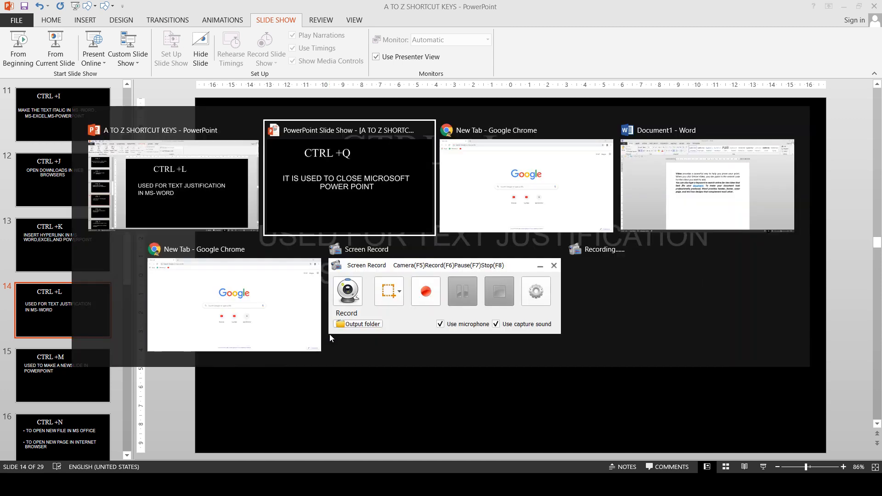
Return to the PowerPoint slide show and advance it to the "CTRL +R" slide.
key(alt+shift+Tab)
key(alt+Tab)
click(353, 214)
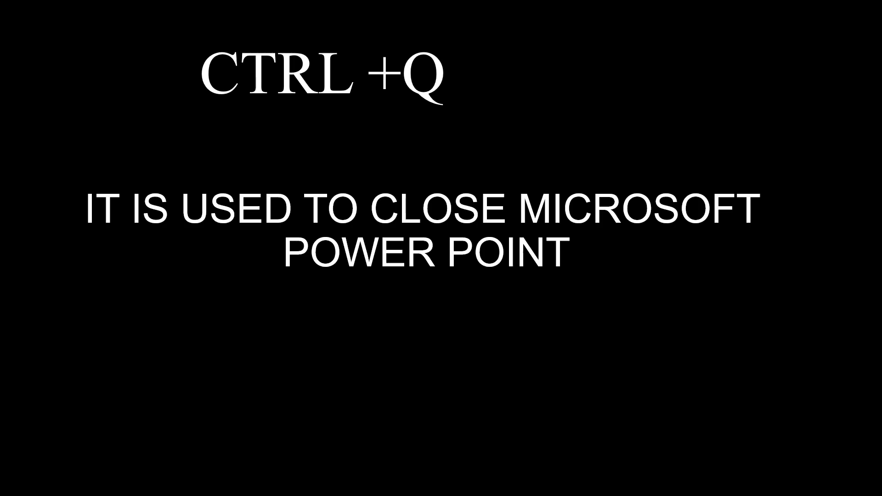
key(Right)
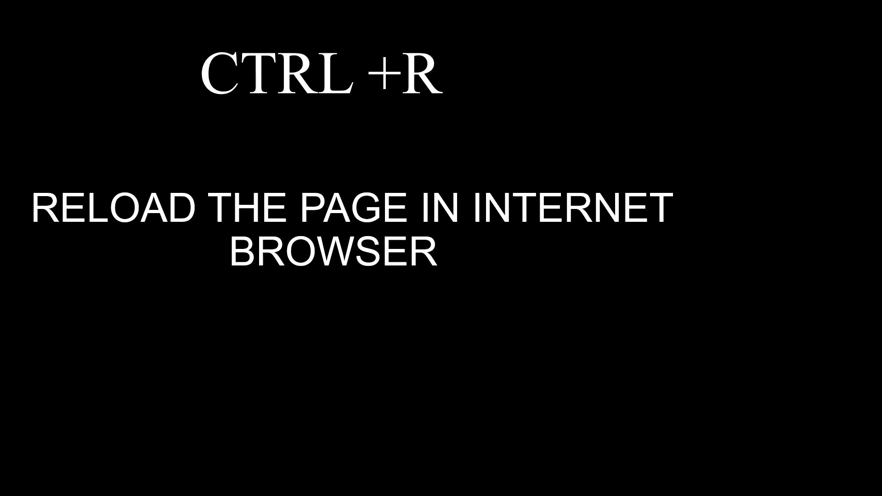
Switch to Chrome and reload the New Tab page twice.
key(alt+Tab)
key(alt+Tab)
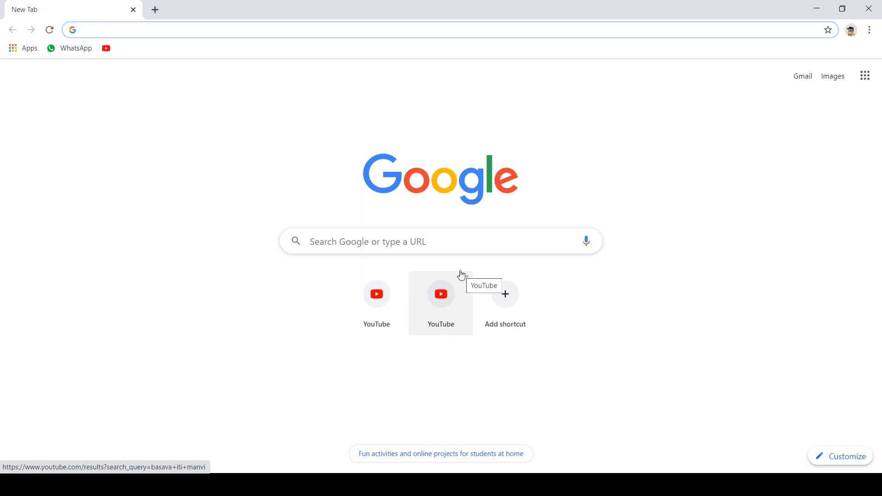
key(ctrl+r)
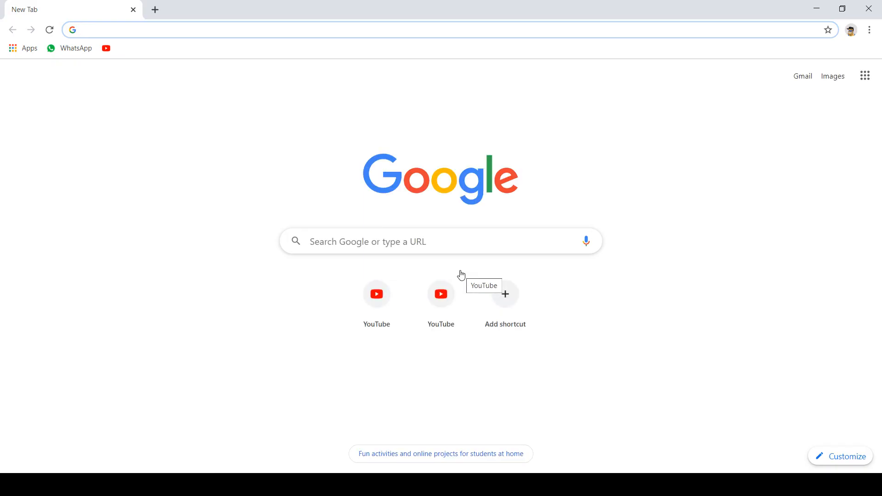
key(ctrl+r)
Return to the PowerPoint slide show and advance it to the "CTRL +S" slide.
key(alt+Tab)
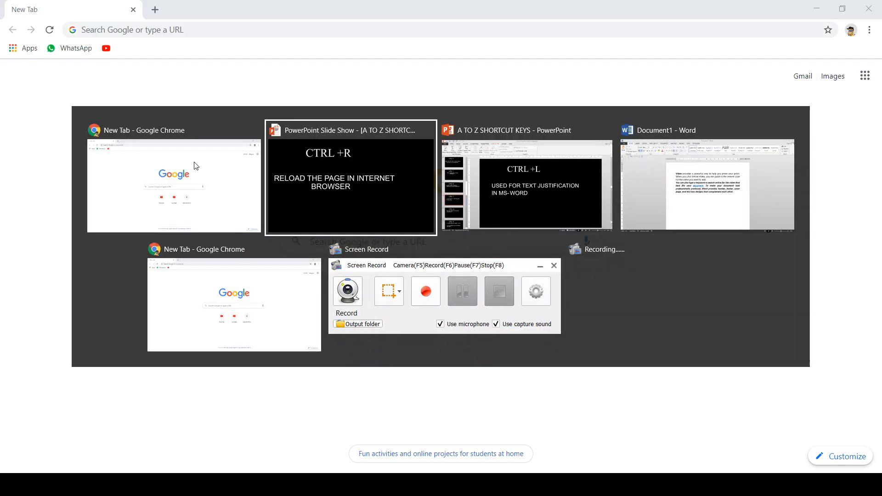
click(357, 192)
key(Right)
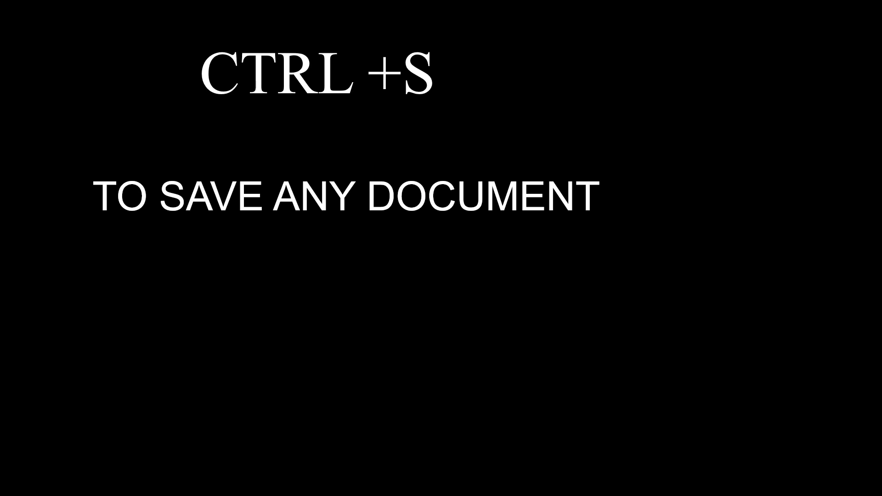
Switch to the Word document and place the cursor in the first paragraph.
key(alt+Tab)
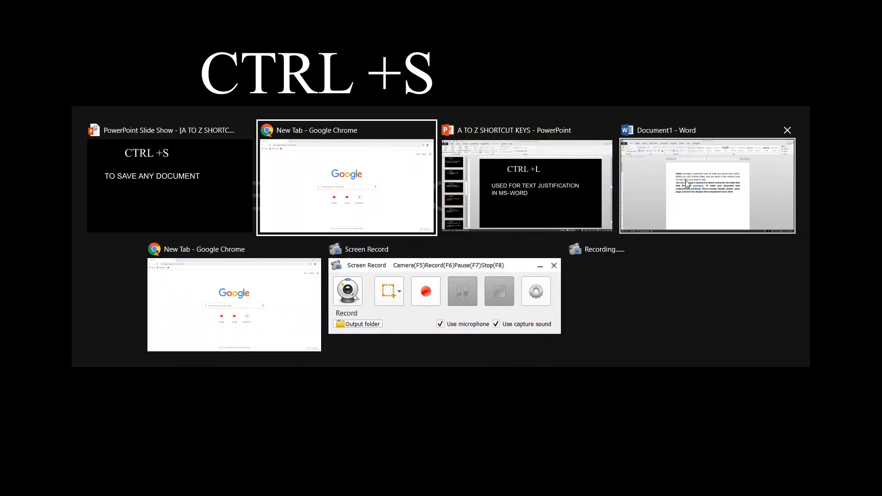
key(alt+Tab)
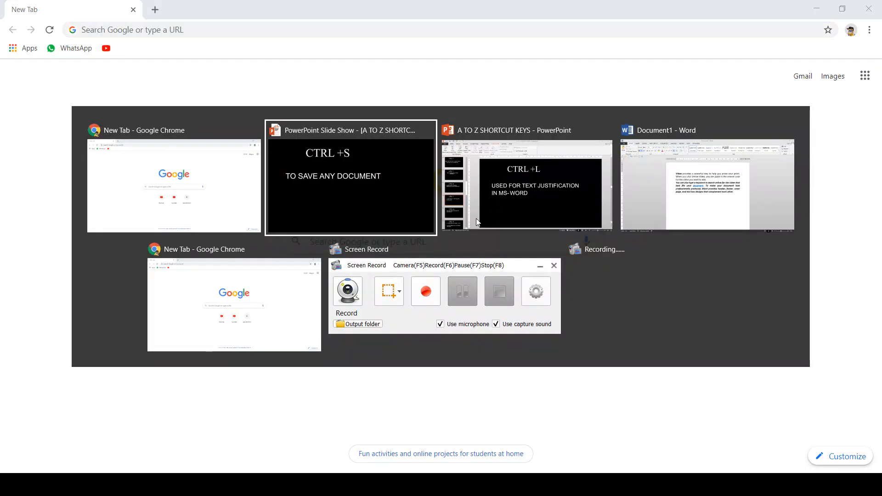
click(680, 203)
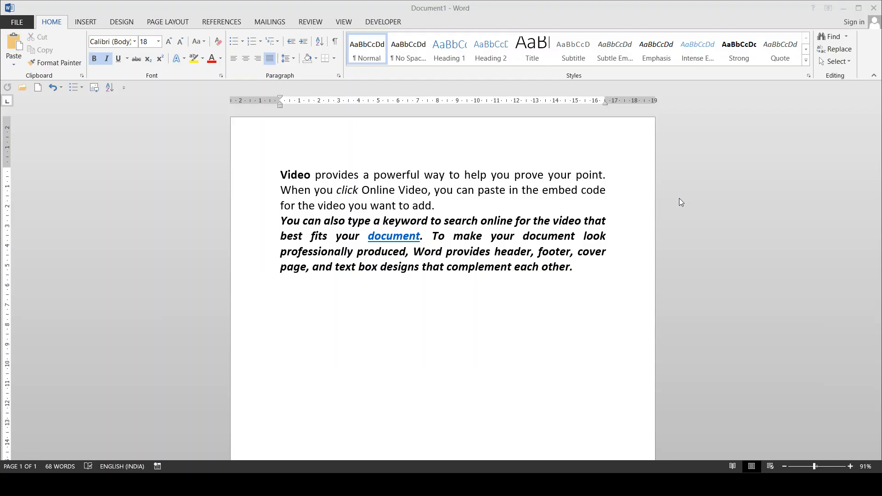
key(alt)
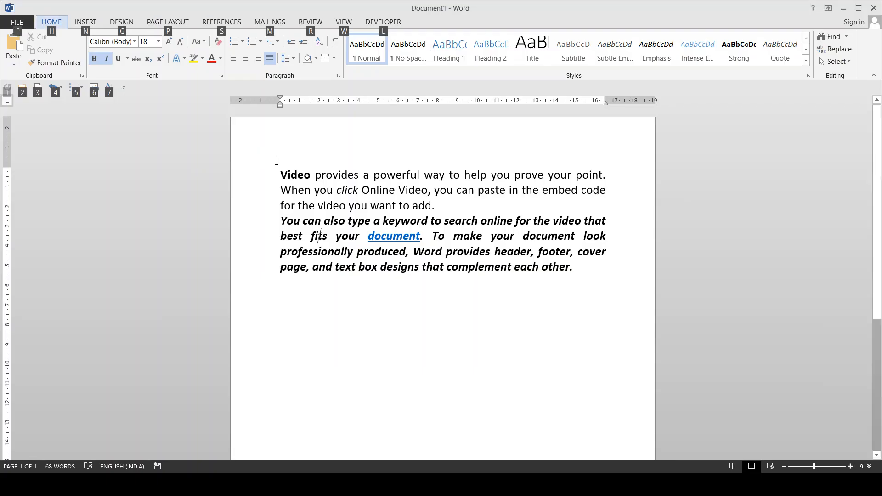
key(s)
click(285, 186)
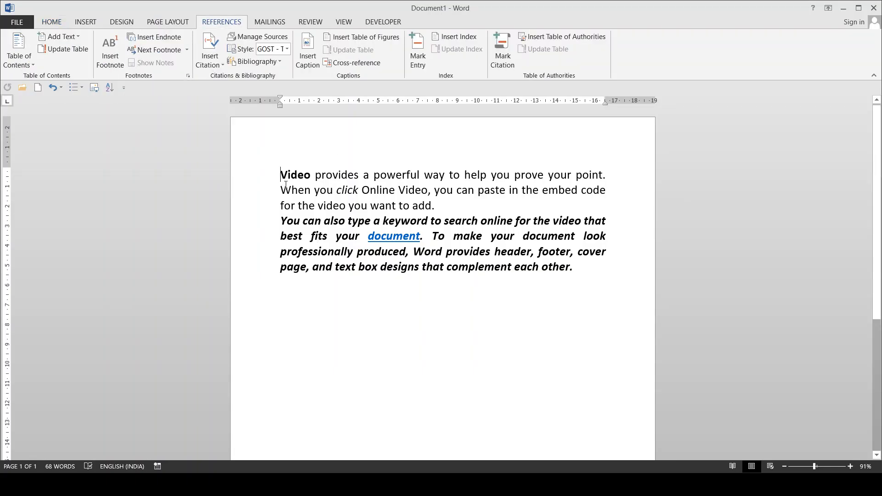
Save the document to the Desktop folder as "document1" in the Word Document format.
key(ctrl+s)
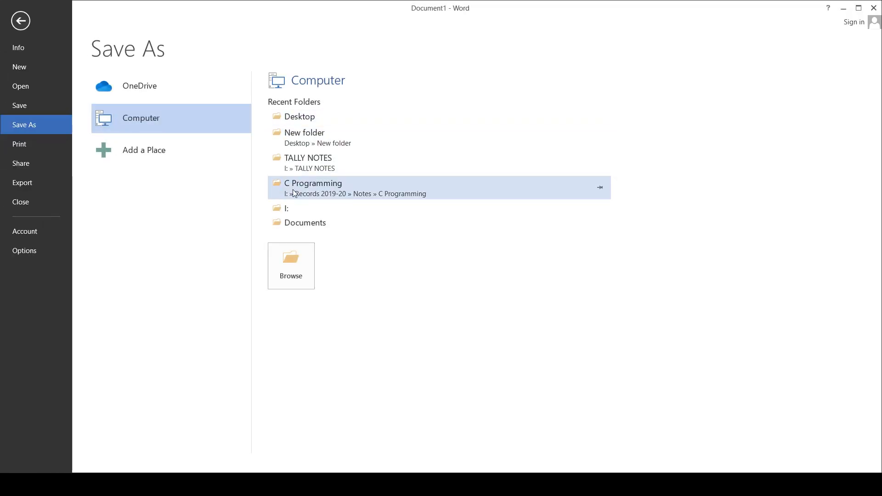
click(298, 116)
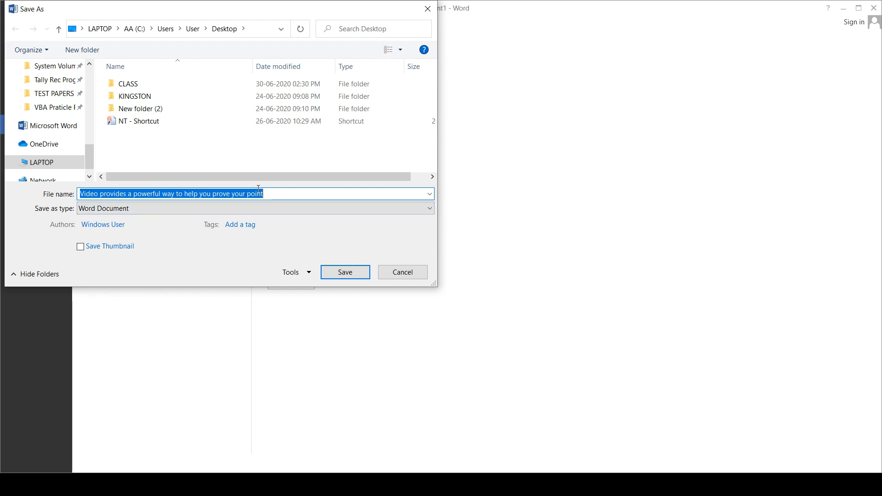
text(do)
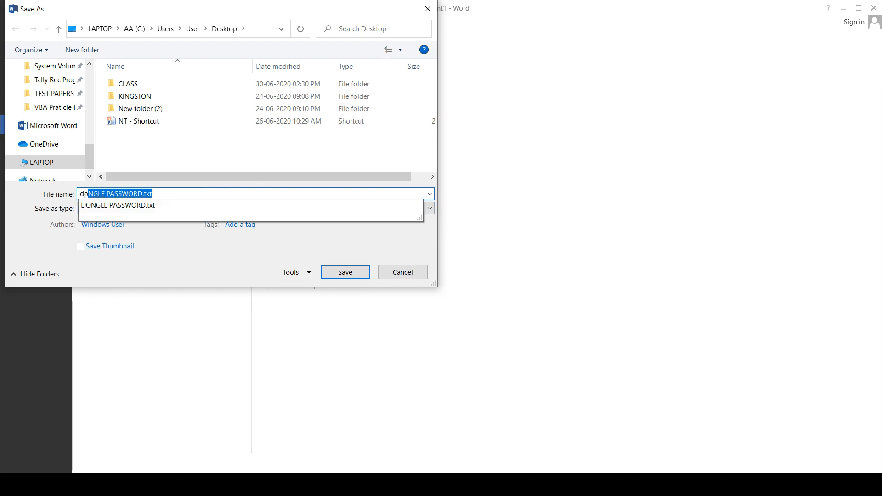
text(cu)
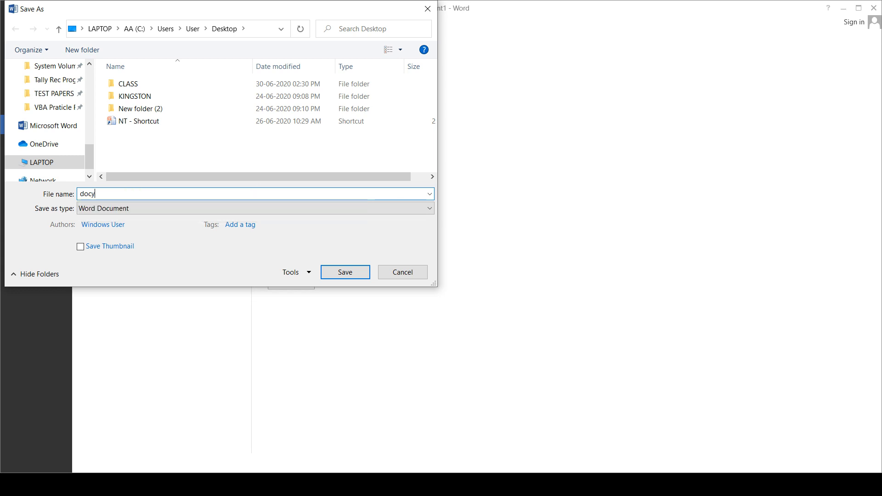
text(ment1)
click(197, 209)
click(196, 210)
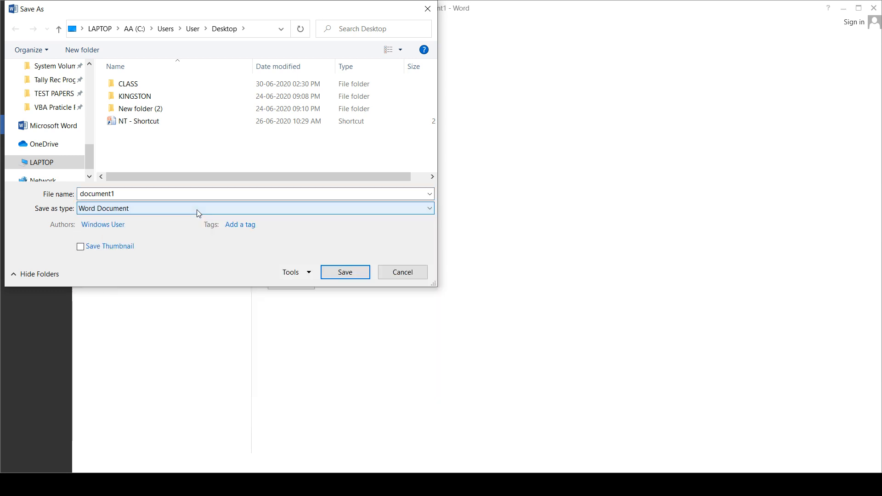
click(344, 209)
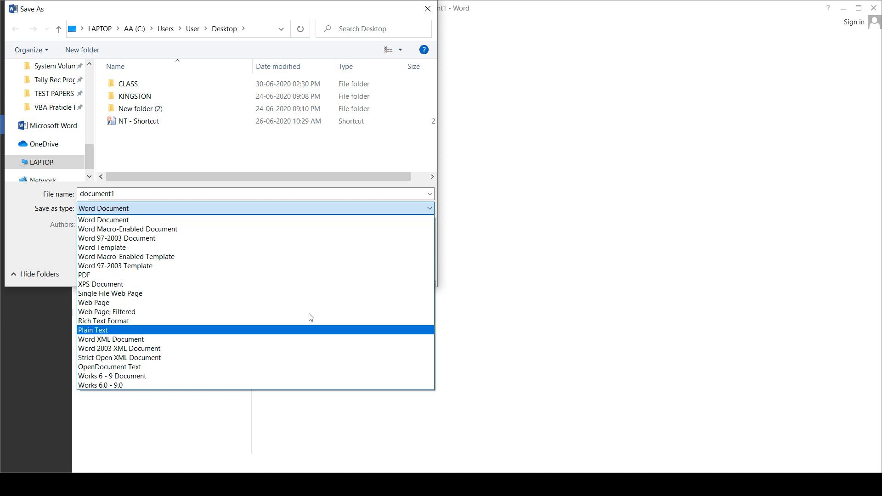
click(311, 203)
click(337, 275)
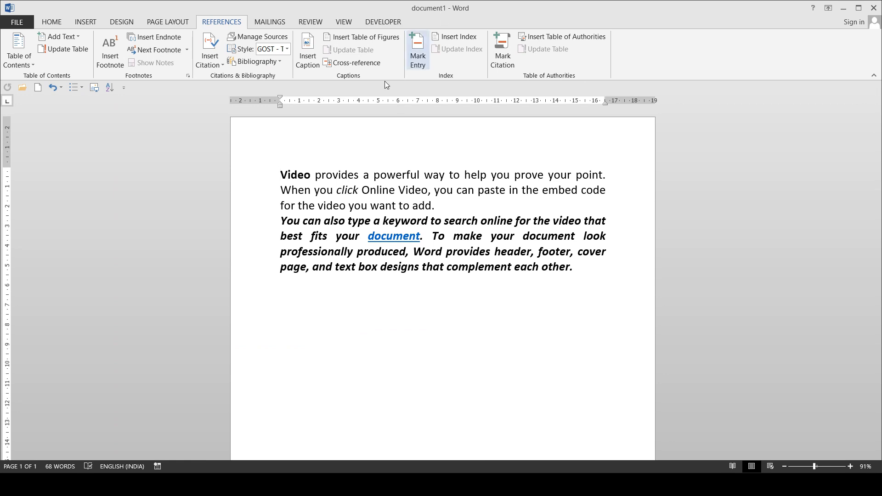
Return to the PowerPoint slide show and advance it to the "CTRL +T" slide.
key(alt+Tab)
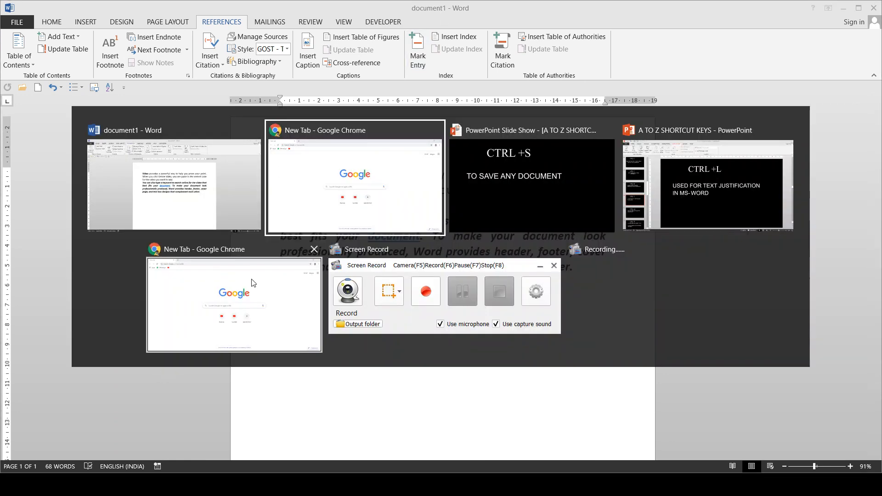
click(518, 196)
key(Right)
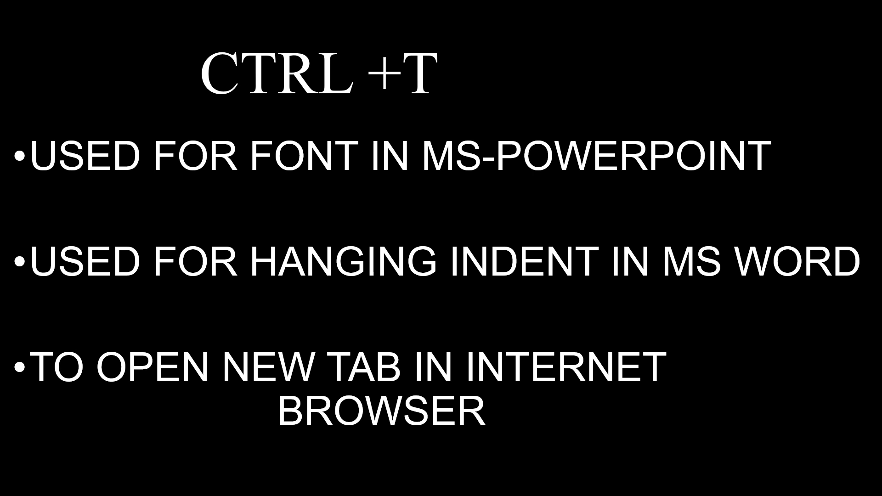
Switch to the Word document, apply a hanging indent to all the text, and deselect it.
key(alt+Tab)
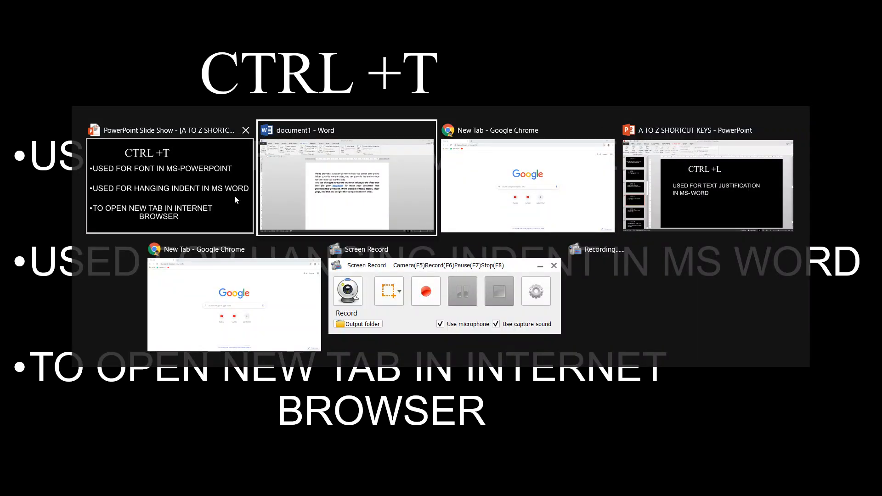
click(381, 190)
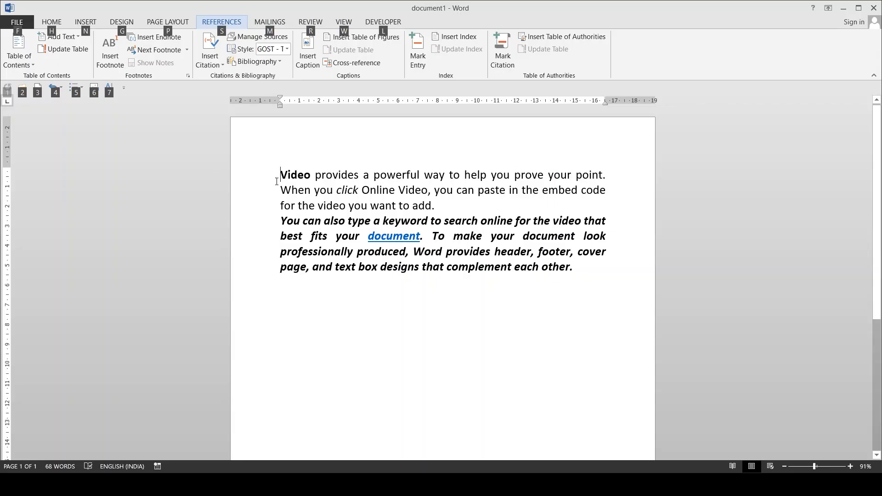
drag(280, 172, 458, 278)
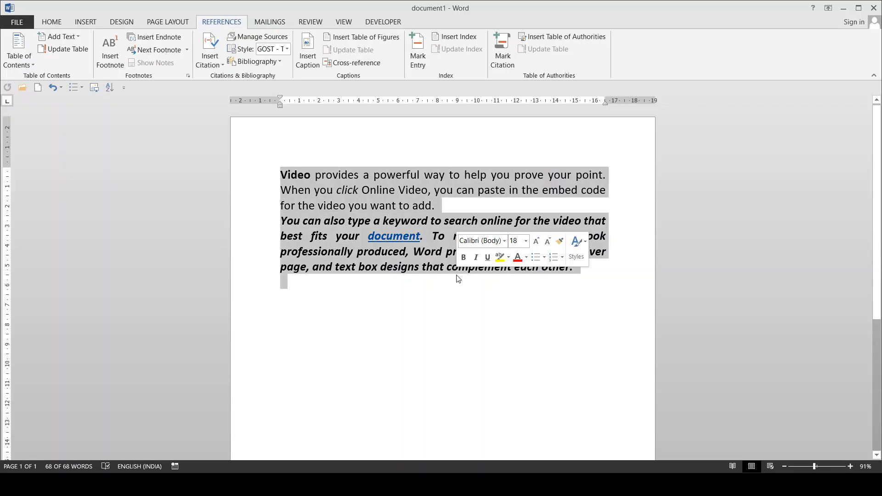
key(ctrl+t)
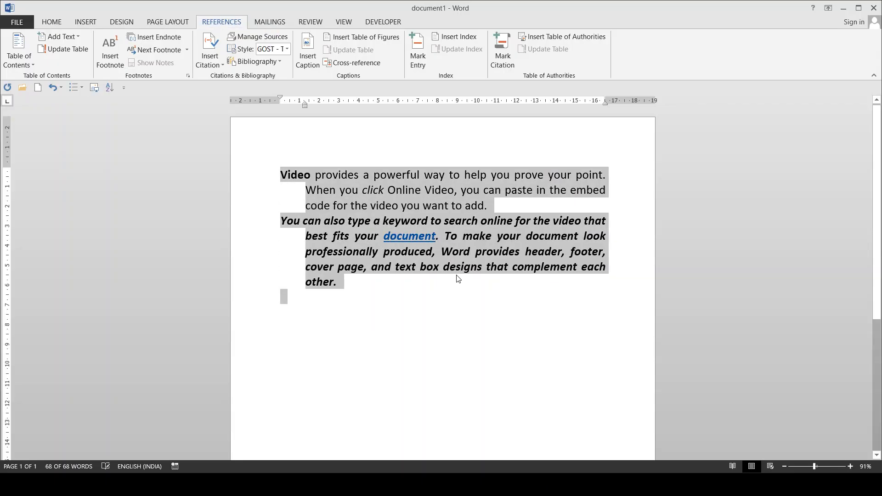
click(384, 281)
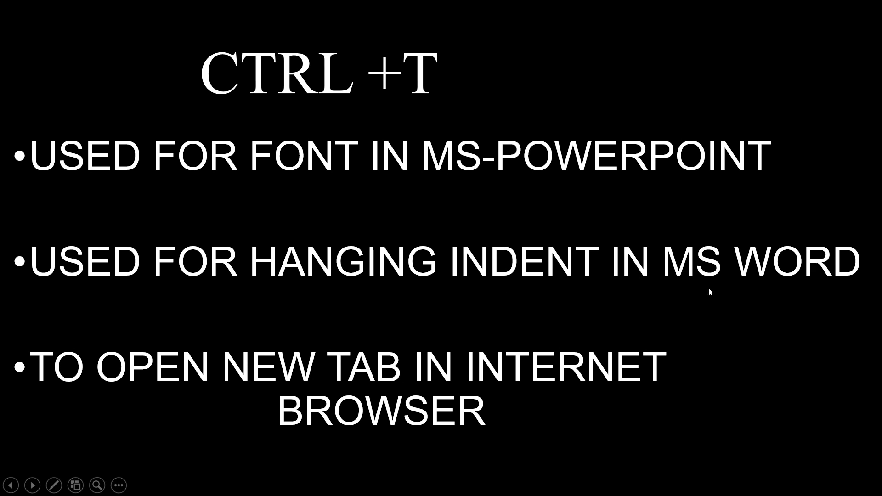
Return to the Word document and widen the second paragraph's hanging indent to about 3.5 on the ruler.
key(alt+Tab)
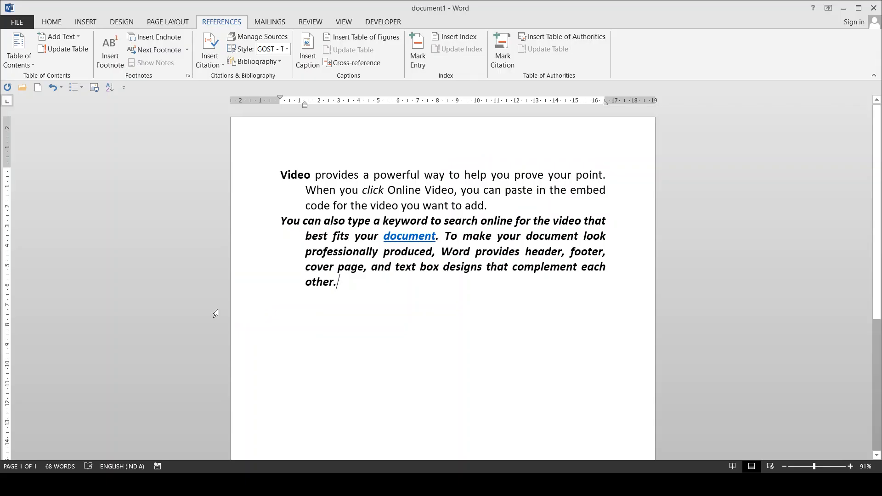
drag(304, 106, 349, 104)
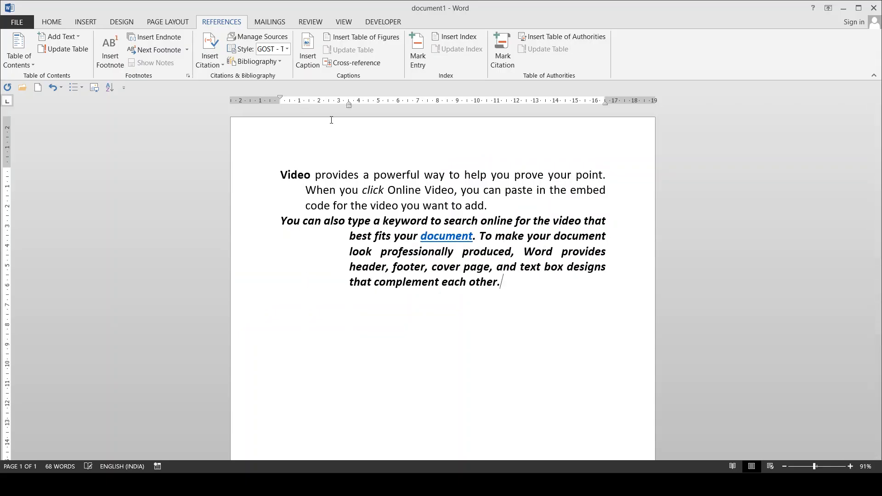
Select both paragraphs and repeatedly increase their hanging indent to about 6.4 on the ruler.
key(ctrl+a)
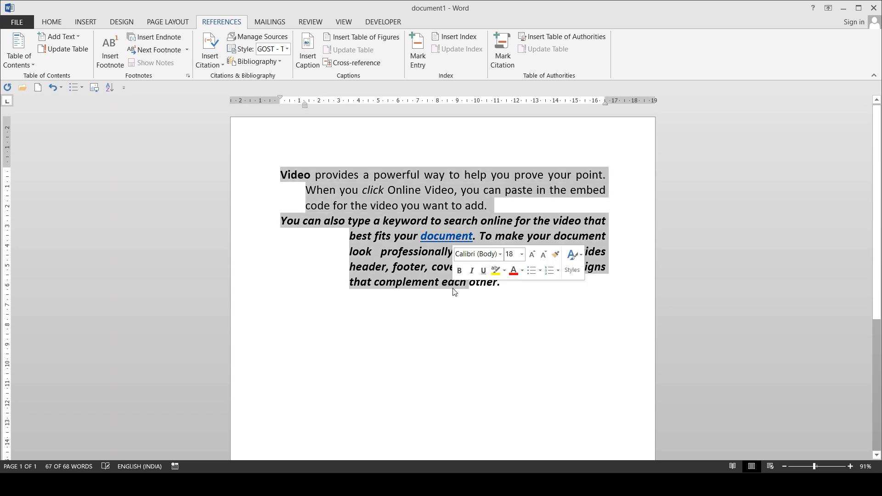
key(ctrl+t)
key(ctrl+t)
key(ctrl+t)
key(ctrl+t)
key(ctrl+t)
key(ctrl+t)
key(ctrl+t)
key(ctrl+t)
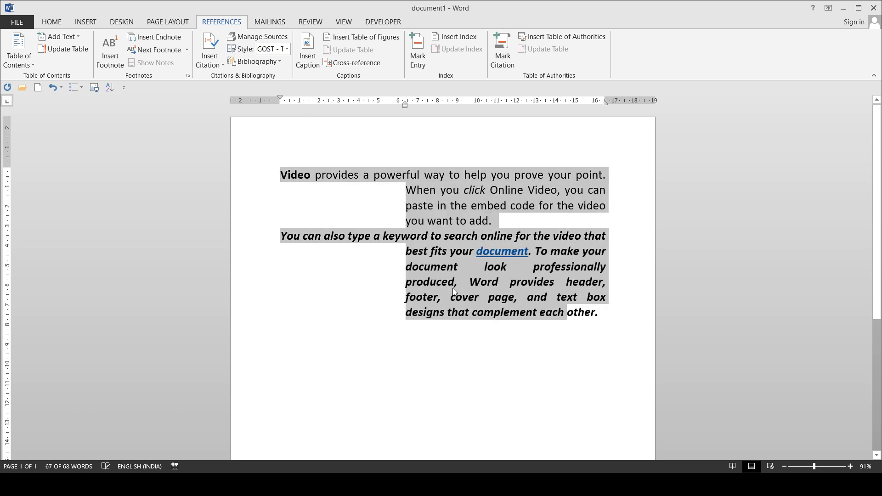
Increase both paragraphs' hanging indent to the right margin at about 16.5 on the ruler, undoing the excess indents.
key(ctrl+t)
key(ctrl+t)
key(ctrl+t)
key(ctrl+t)
key(ctrl+t)
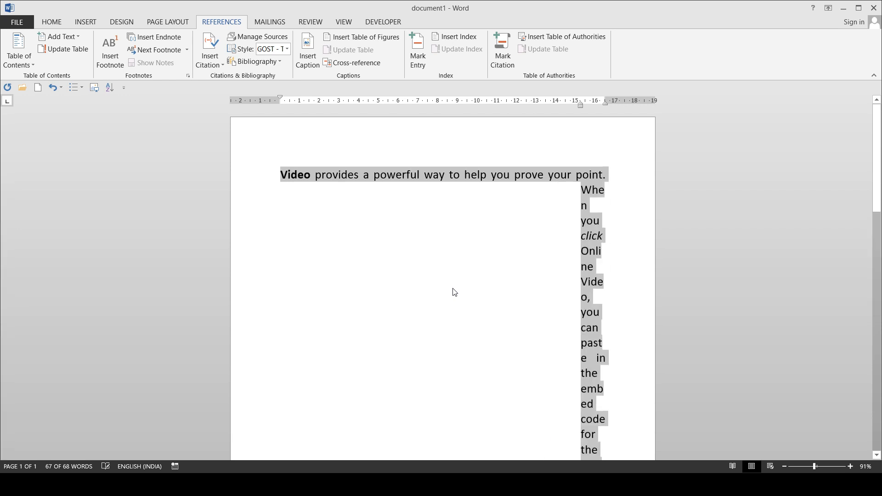
key(ctrl+t)
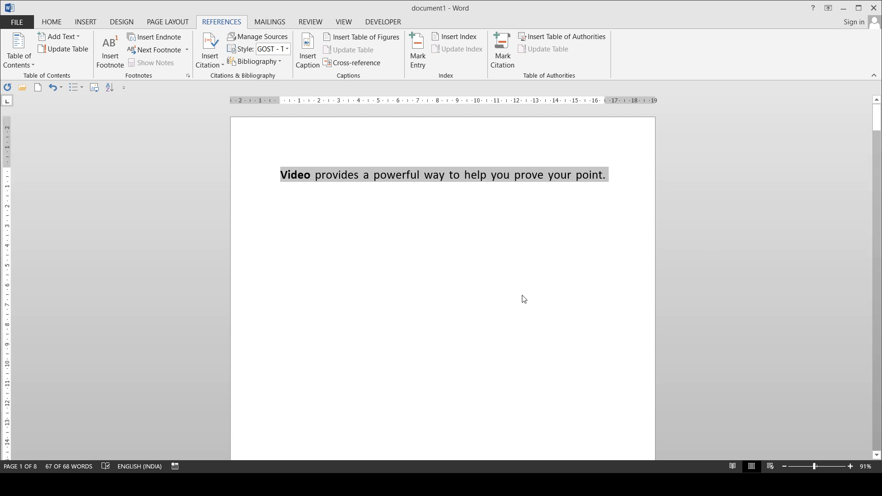
key(ctrl+z)
key(ctrl+z)
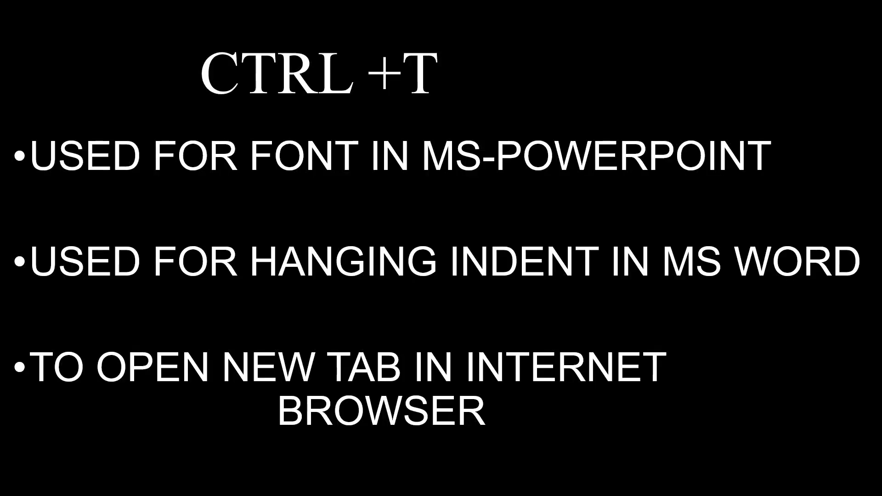
Switch to Chrome, open four additional new tabs, and step back through them to the second tab.
key(alt+Tab)
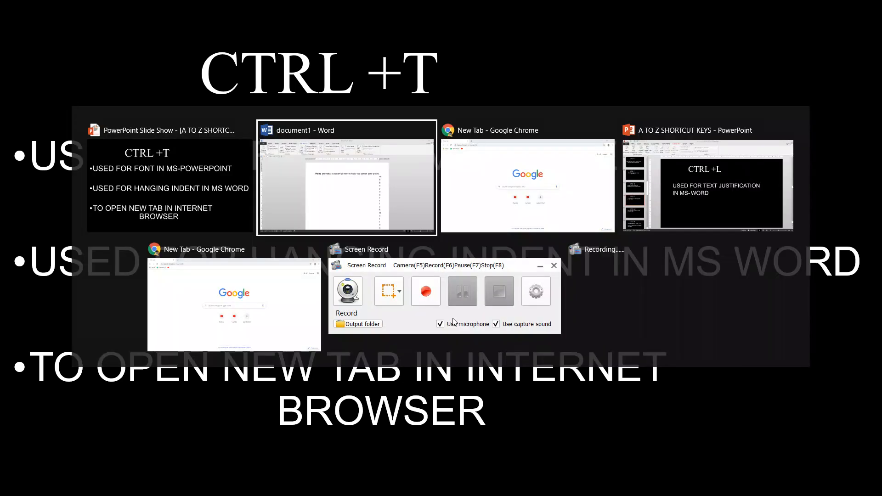
key(alt+Tab)
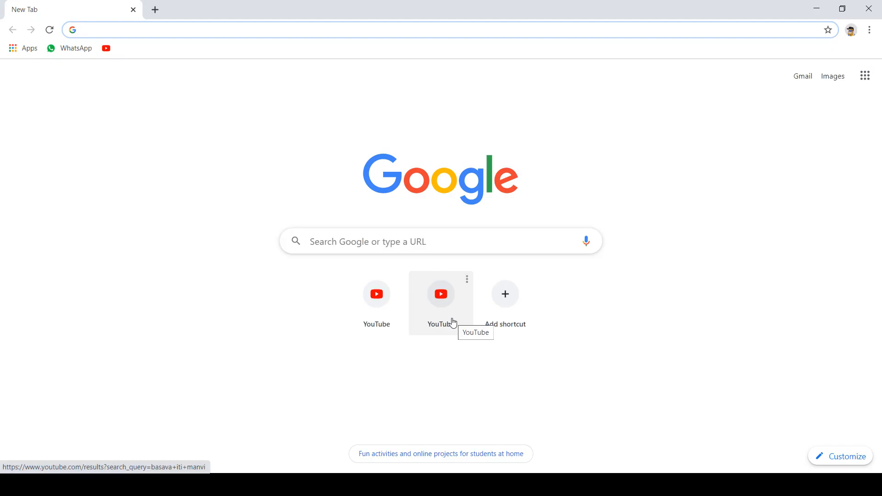
key(ctrl+t)
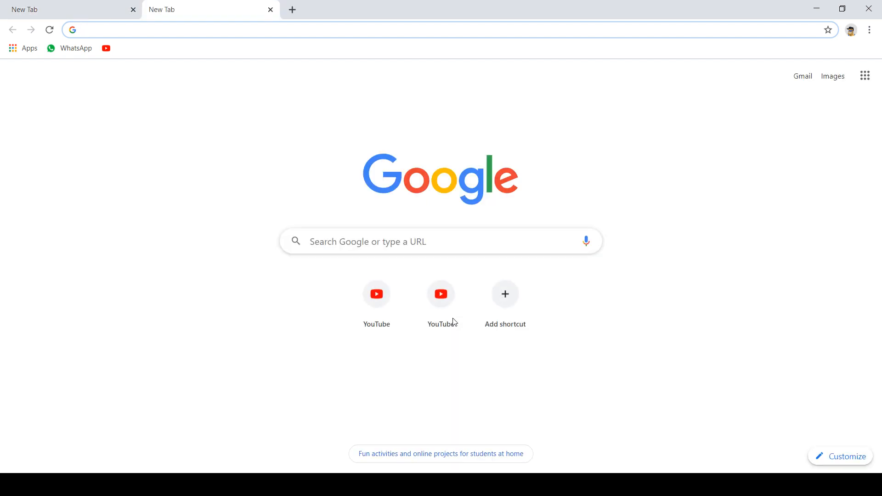
key(ctrl+t)
key(ctrl+t)
key(ctrl+t)
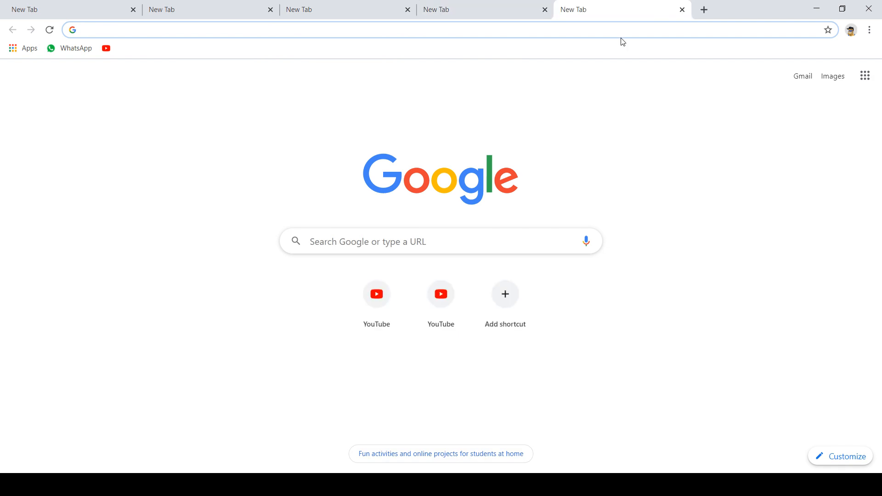
click(441, 11)
click(330, 15)
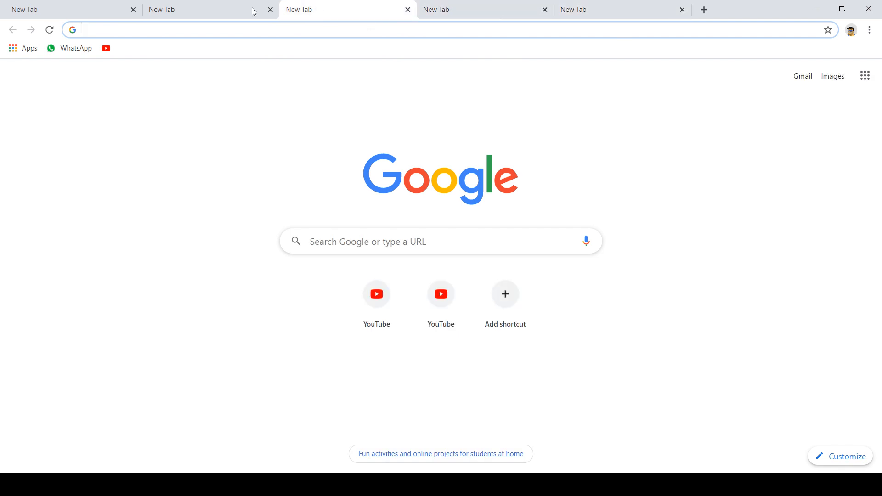
click(231, 14)
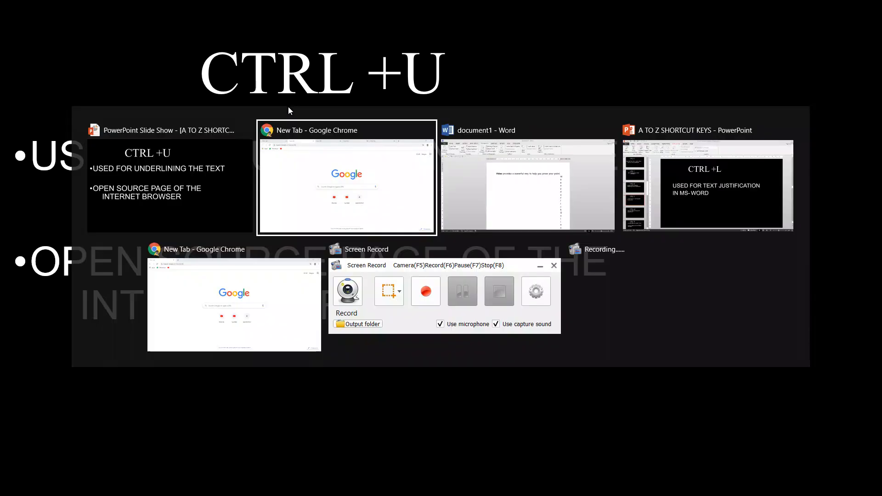
Switch to the Word document, underline the first line "Video provides a powerful way to help you prove your point.", and deselect it.
key(alt+Tab)
click(469, 223)
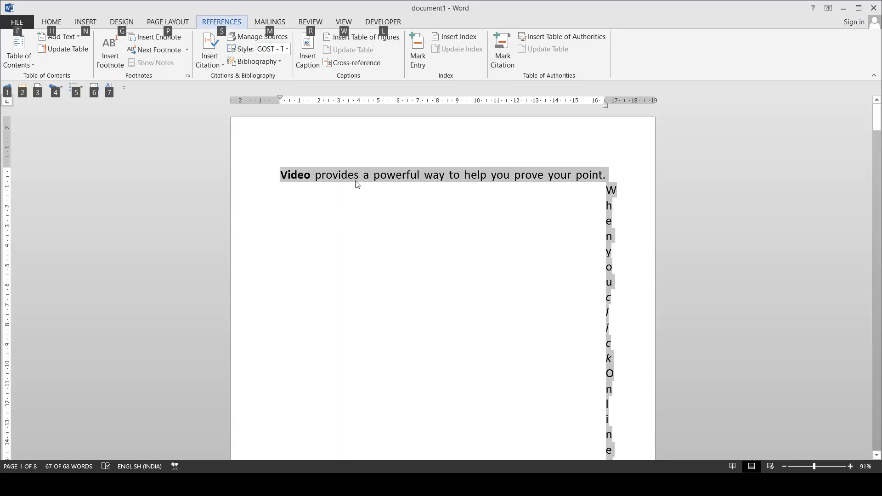
click(304, 175)
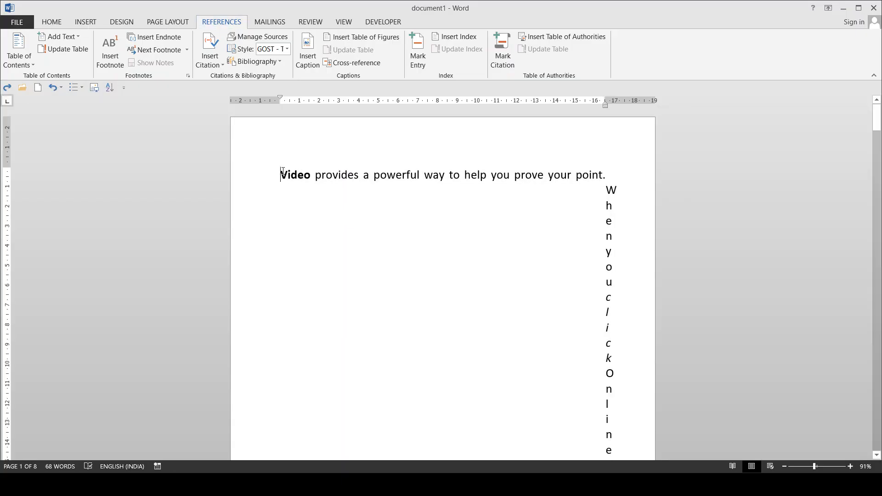
drag(282, 175, 598, 186)
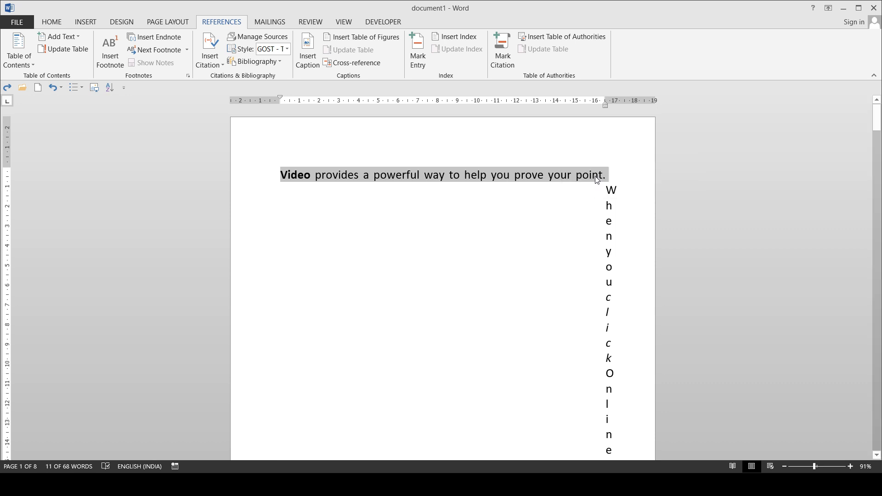
click(594, 176)
click(469, 244)
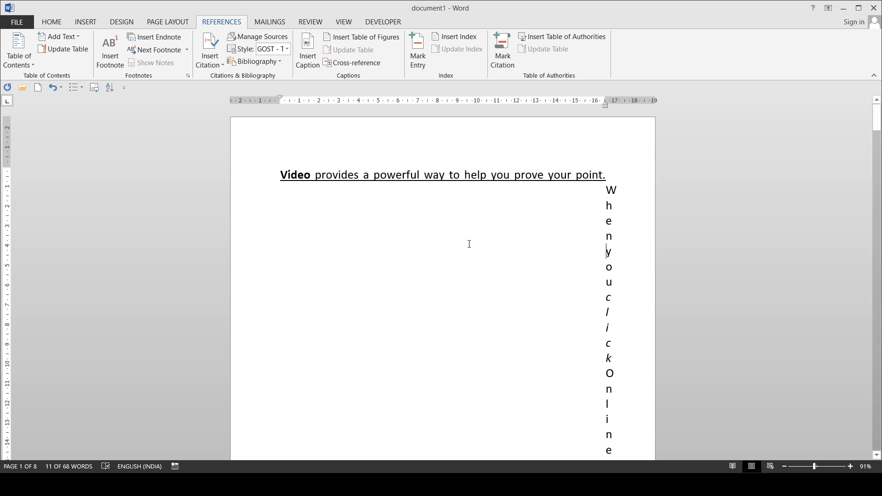
Switch to Chrome and open the source code of the New Tab page.
key(alt+Tab)
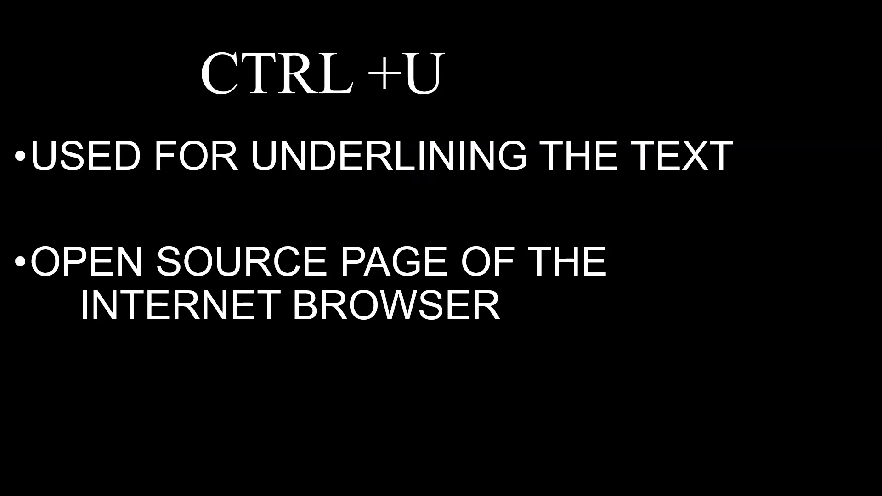
key(alt+Tab)
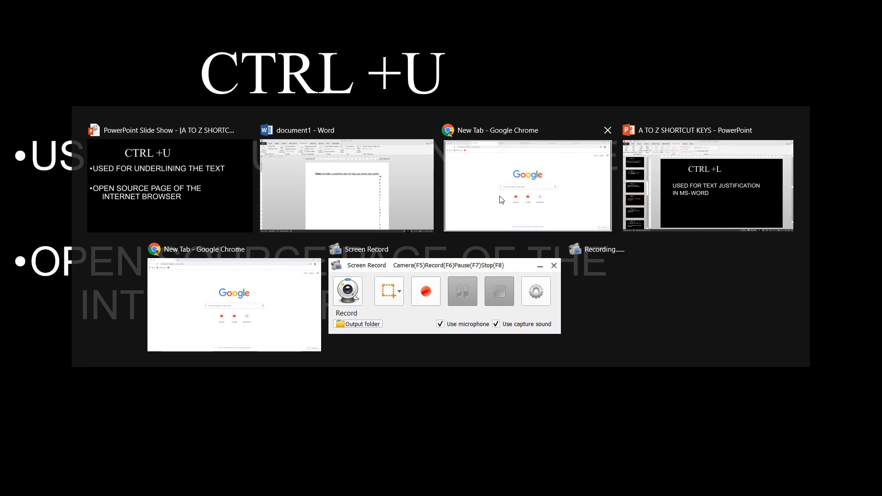
click(457, 215)
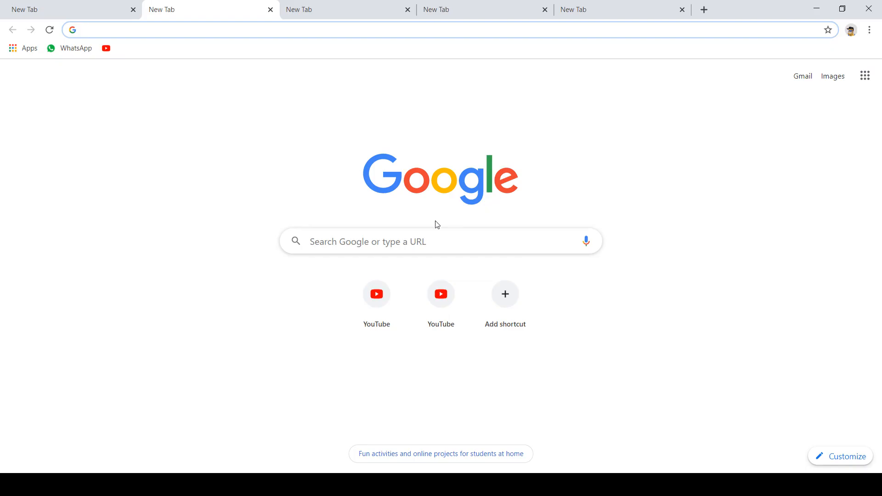
click(344, 249)
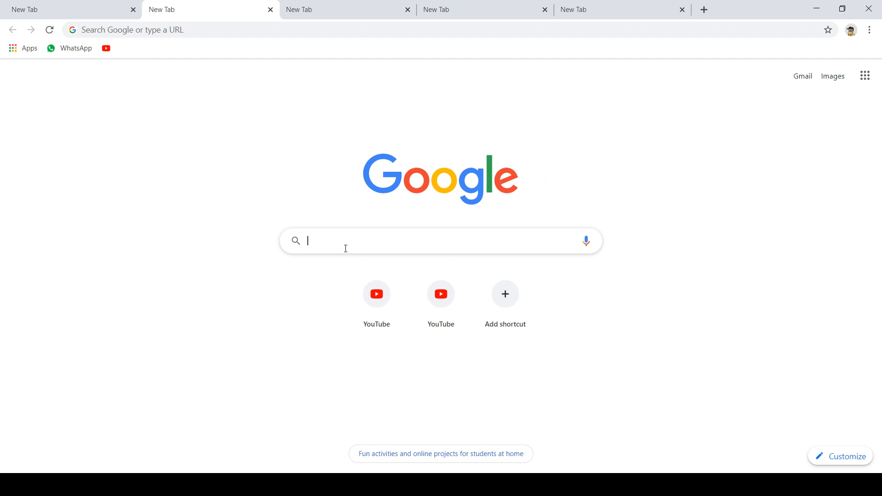
key(ctrl+u)
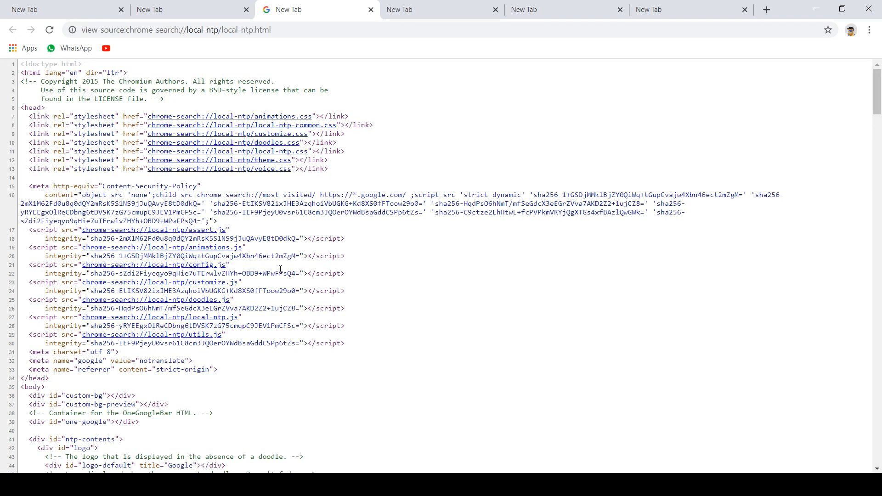
Look through the New Tab page's source code down to its end and back to its beginning.
scroll(256, 275, down, 2)
scroll(255, 275, up, 2)
scroll(256, 275, down, 20)
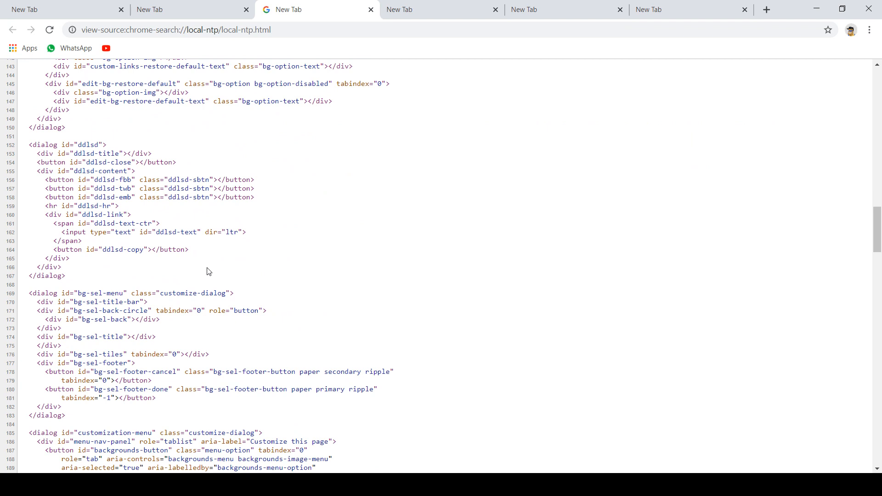
scroll(209, 272, down, 7)
scroll(208, 271, up, 7)
scroll(253, 324, down, 6)
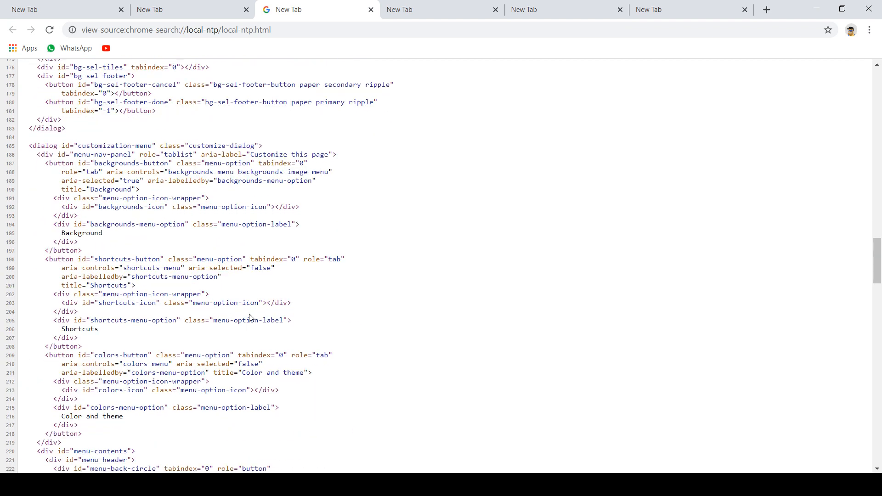
scroll(238, 312, down, 15)
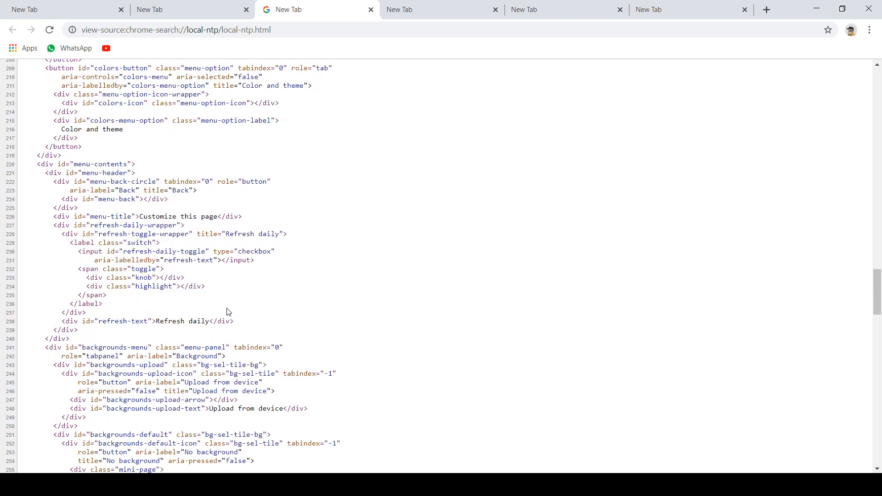
scroll(224, 303, down, 17)
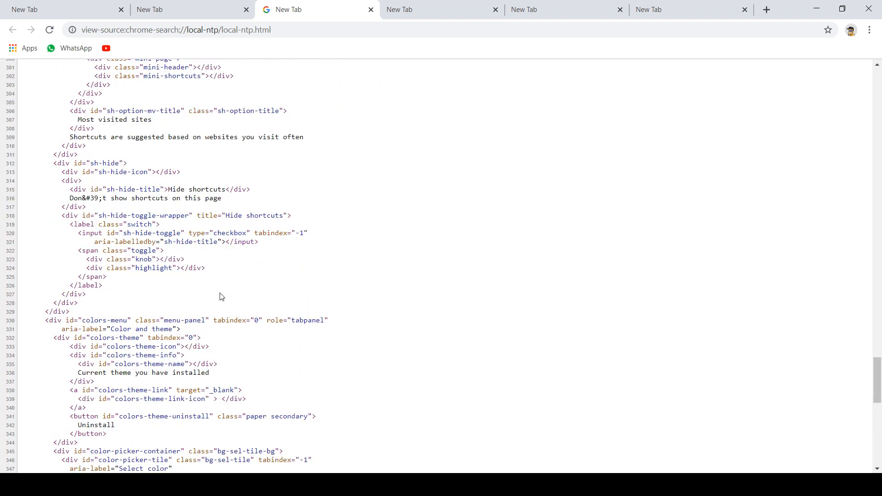
scroll(224, 291, down, 2)
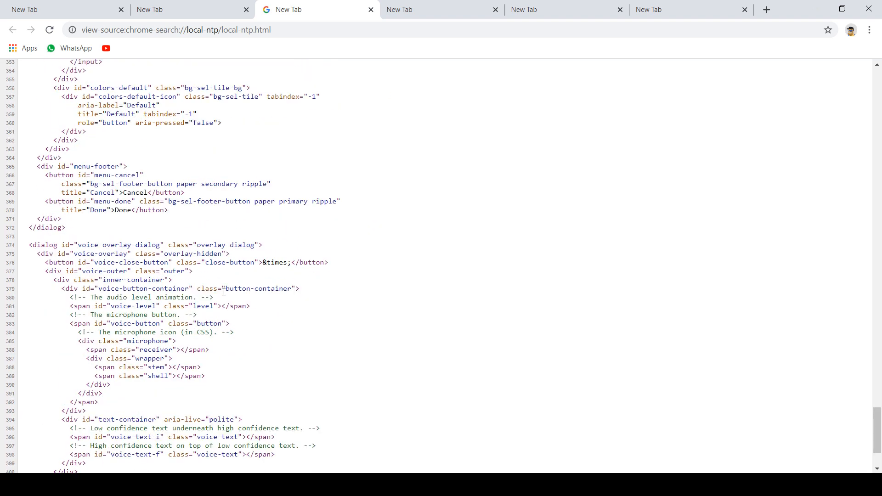
scroll(224, 290, down, 3)
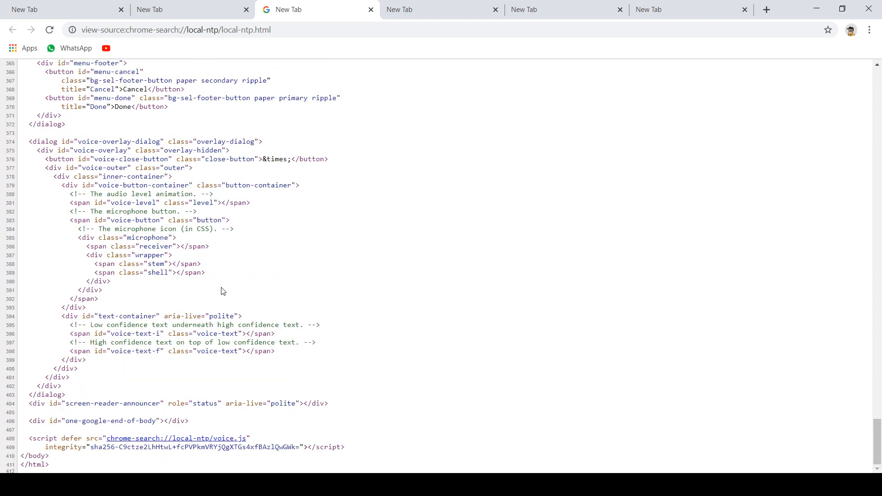
scroll(221, 290, up, 20)
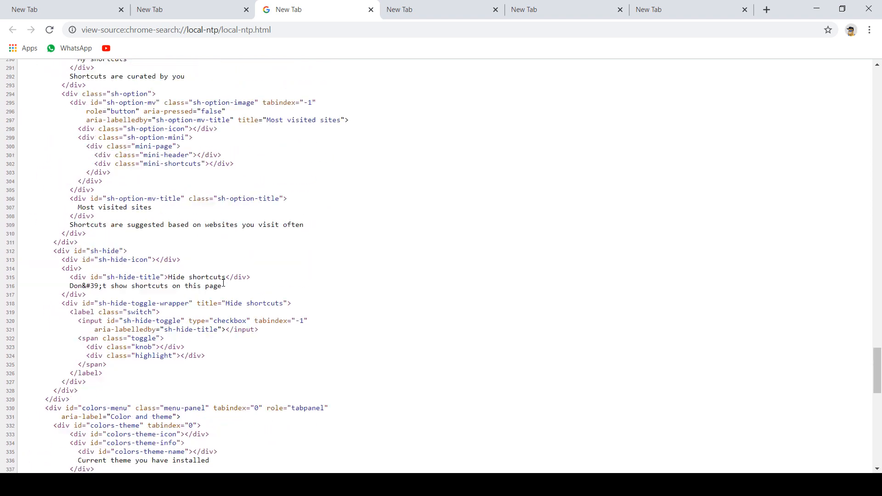
scroll(225, 281, up, 10)
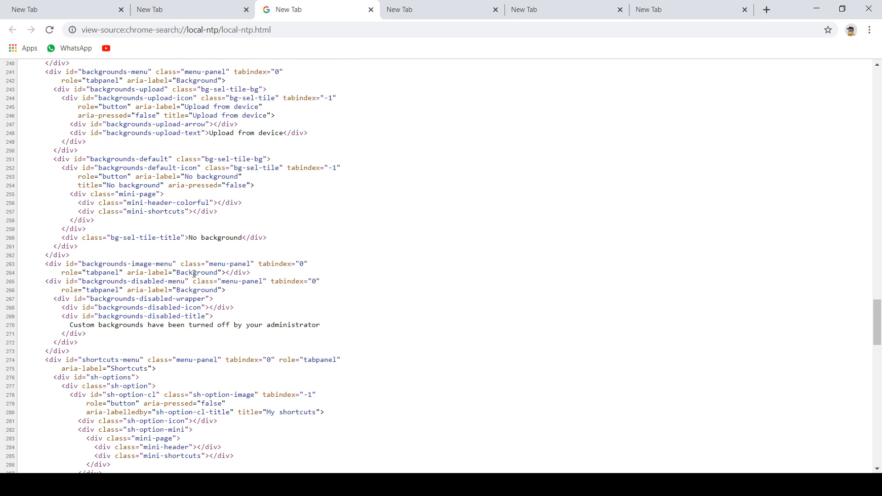
scroll(211, 269, up, 20)
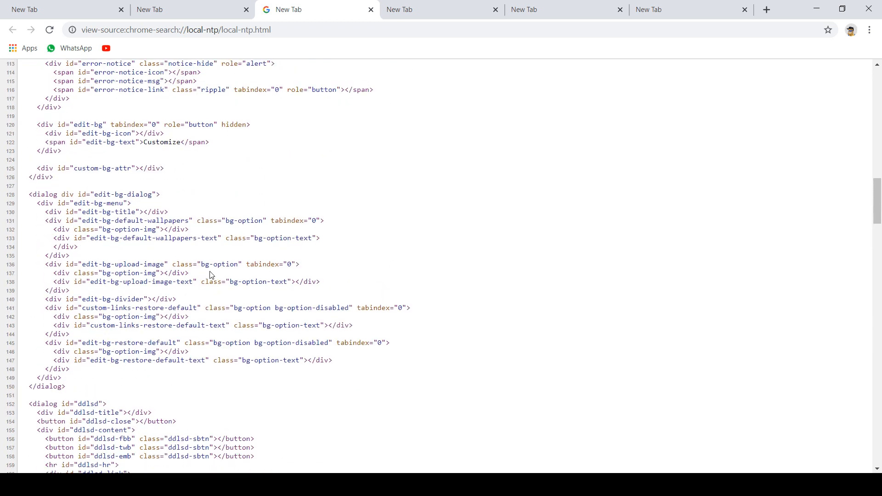
scroll(211, 276, up, 12)
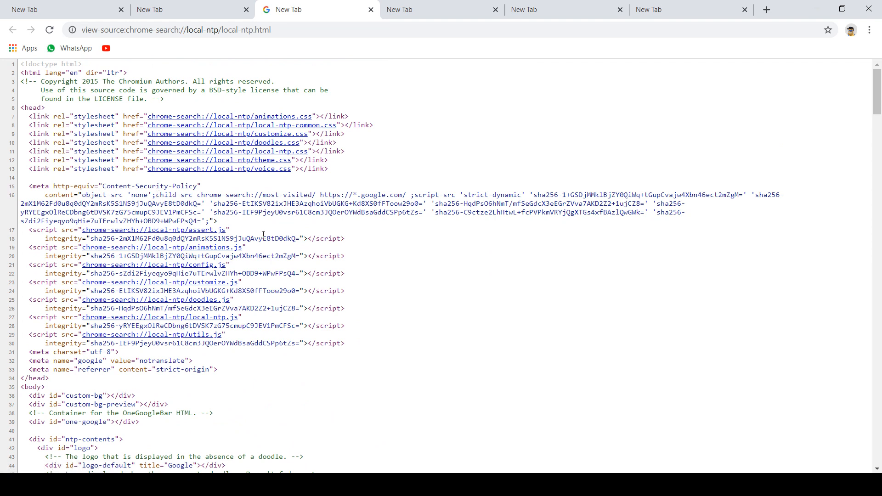
Close the page source tab and switch to the Word document.
click(371, 10)
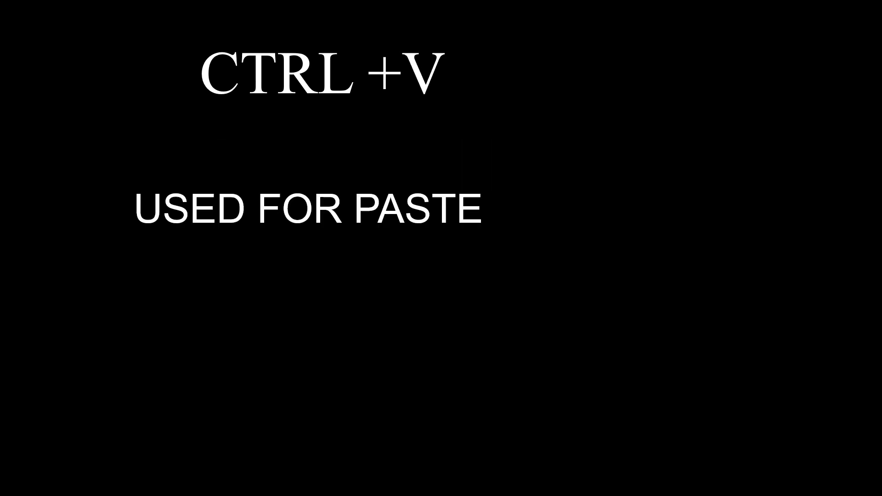
key(alt+Tab)
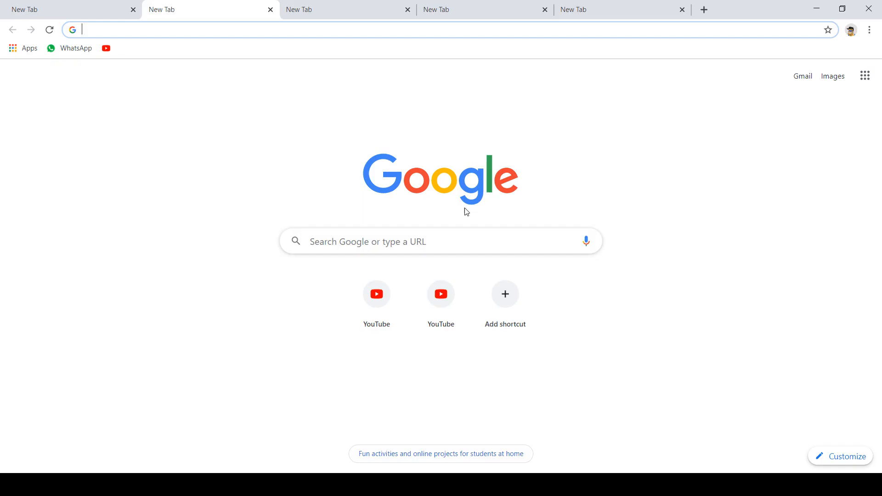
key(alt+Tab)
key(Tab)
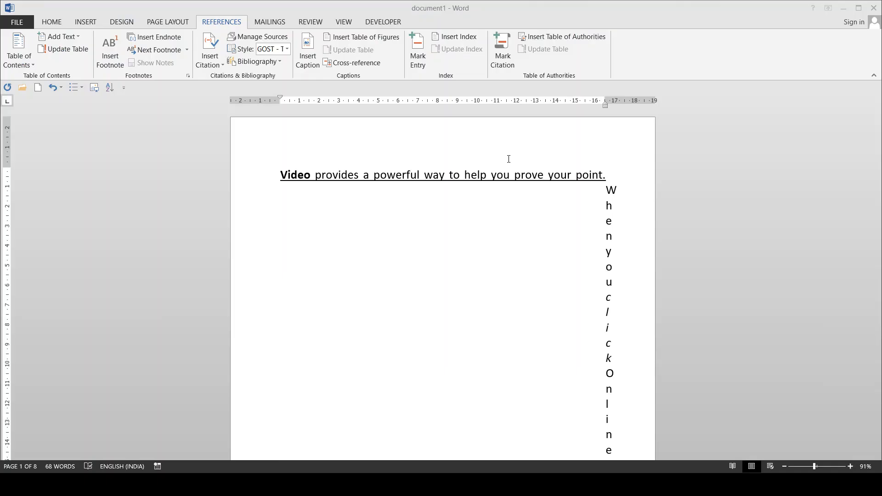
key(alt)
Split the first paragraph after "prove your point." so that "When you click" starts a new paragraph.
double_click(296, 176)
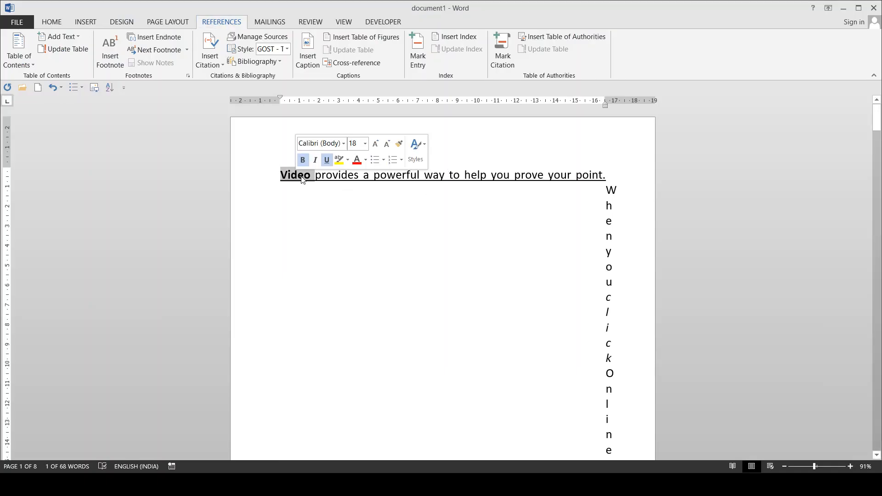
click(311, 195)
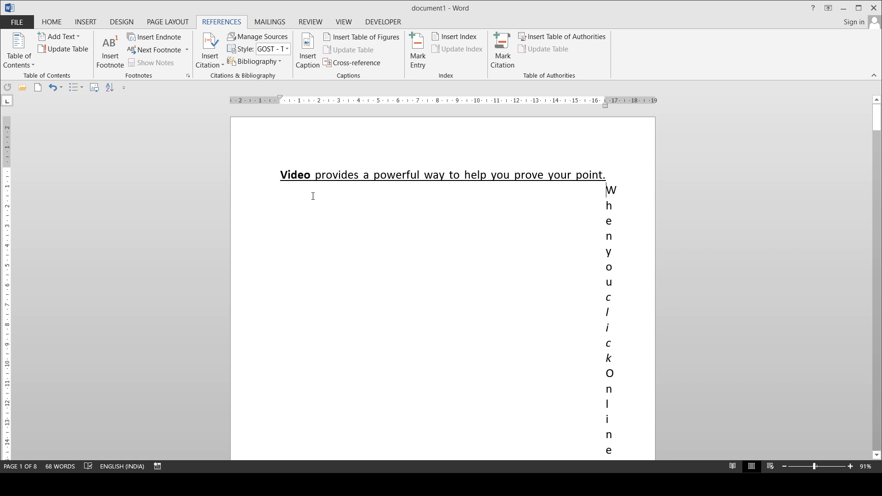
click(304, 221)
key(Return)
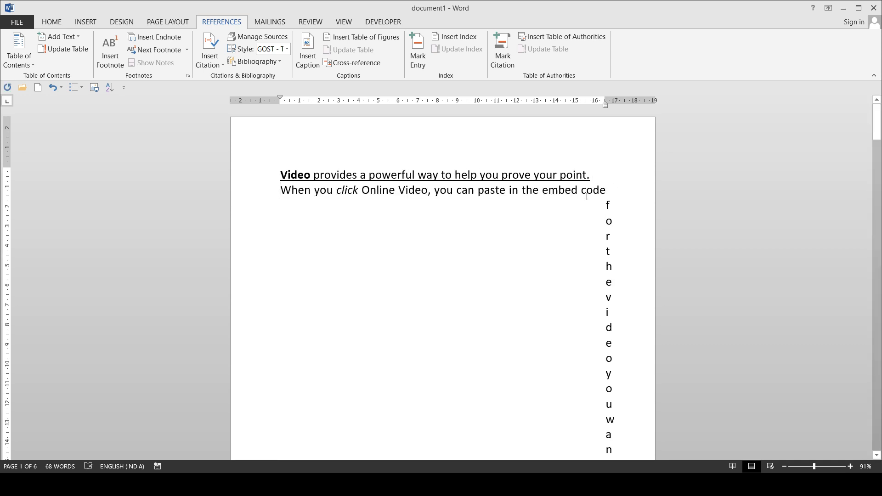
scroll(606, 258, down, 15)
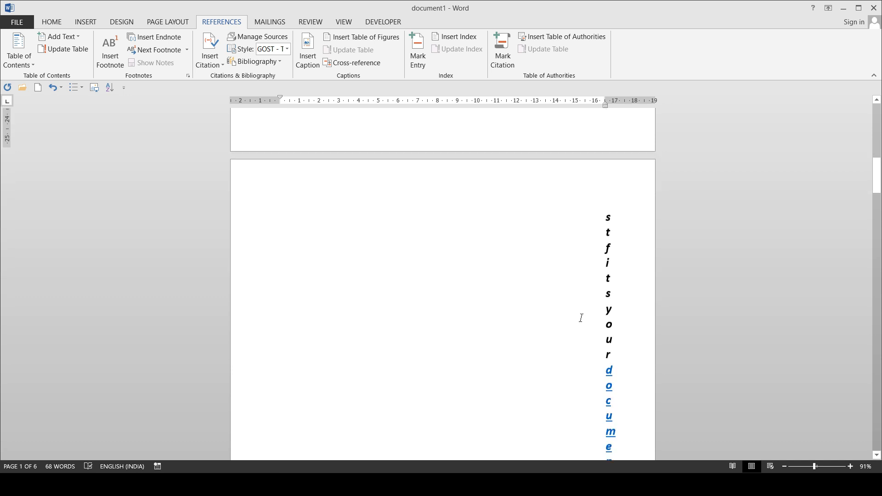
Paste the copied word "Video" on the empty line below the last paragraph at the end of the document.
scroll(581, 318, down, 8)
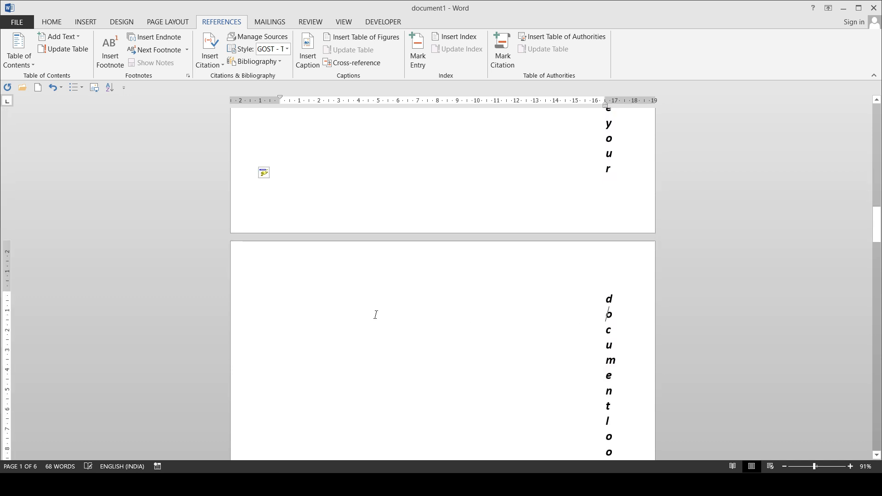
scroll(669, 348, down, 12)
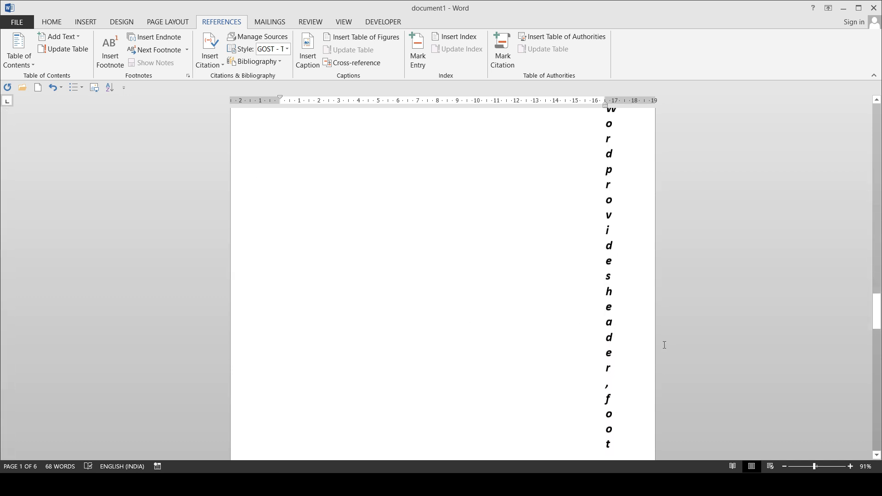
scroll(878, 263, down, 5)
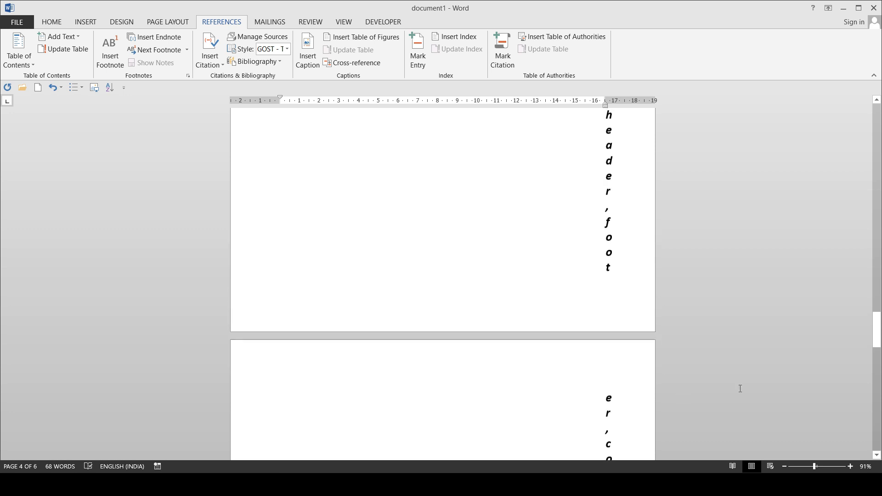
drag(878, 324, 863, 451)
click(521, 395)
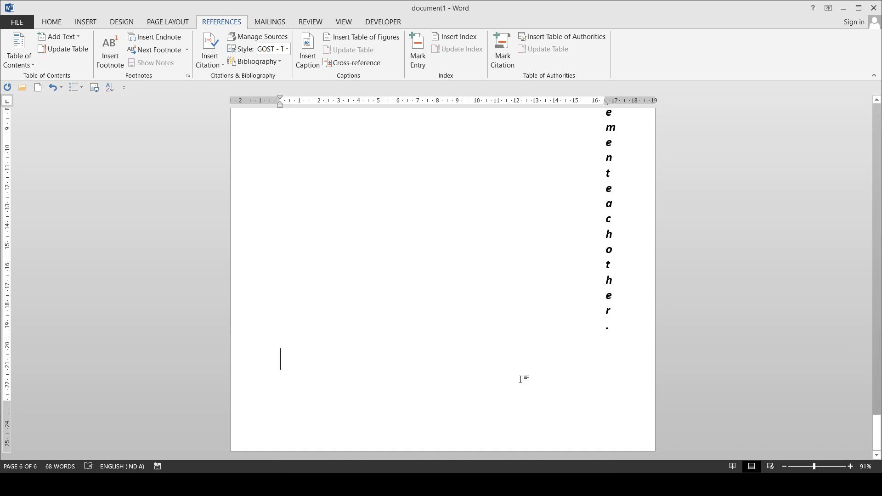
text(Video)
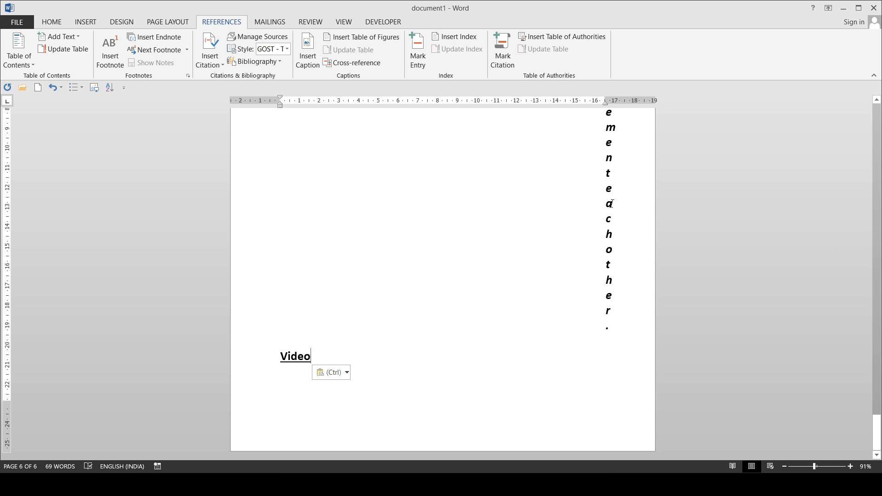
Copy "each other" from the end of the last paragraph and paste it after "Video".
drag(608, 186, 618, 294)
key(ctrl+c)
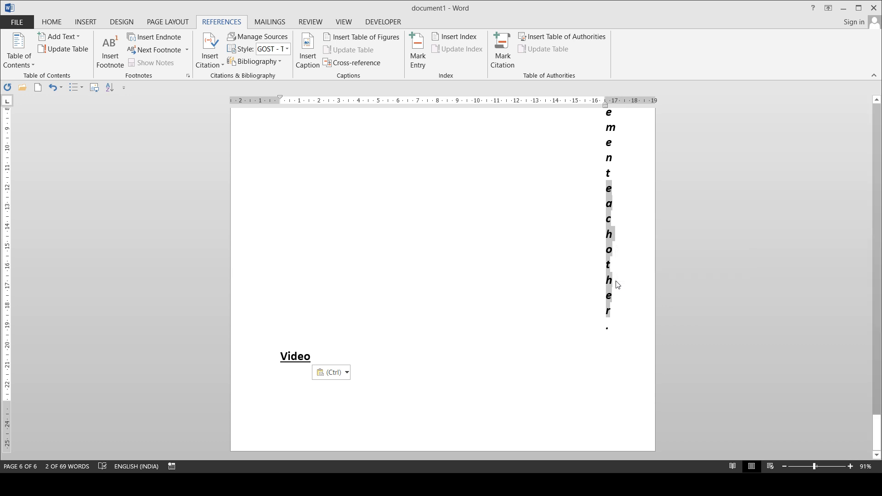
click(409, 343)
click(353, 355)
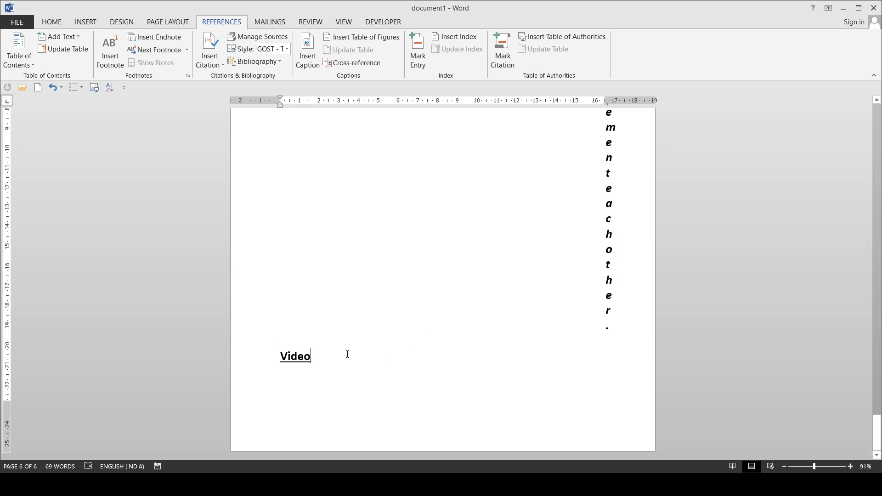
key(ctrl+v)
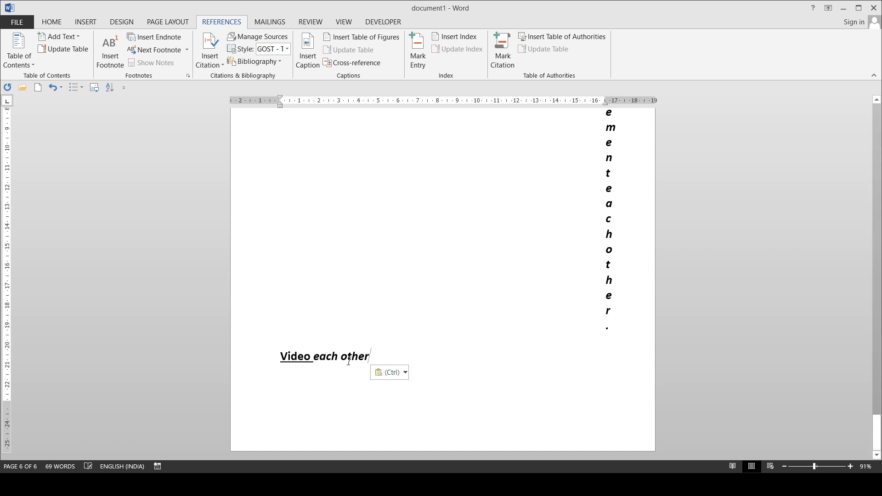
Switch from the Word document to the running PowerPoint slide show.
scroll(401, 337, up, 10)
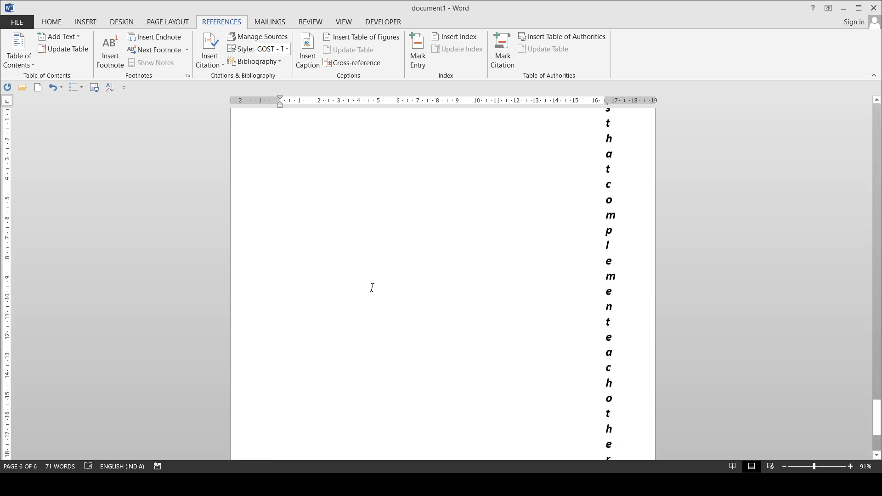
key(alt+Tab)
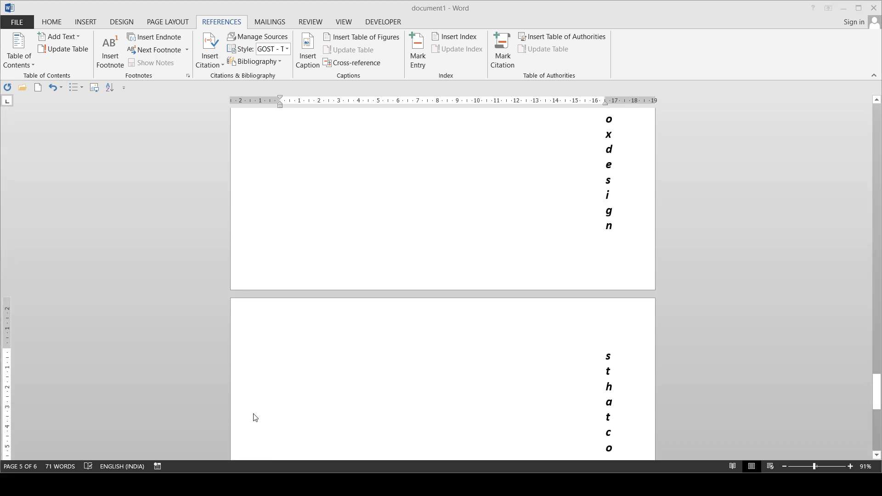
key(alt+Tab)
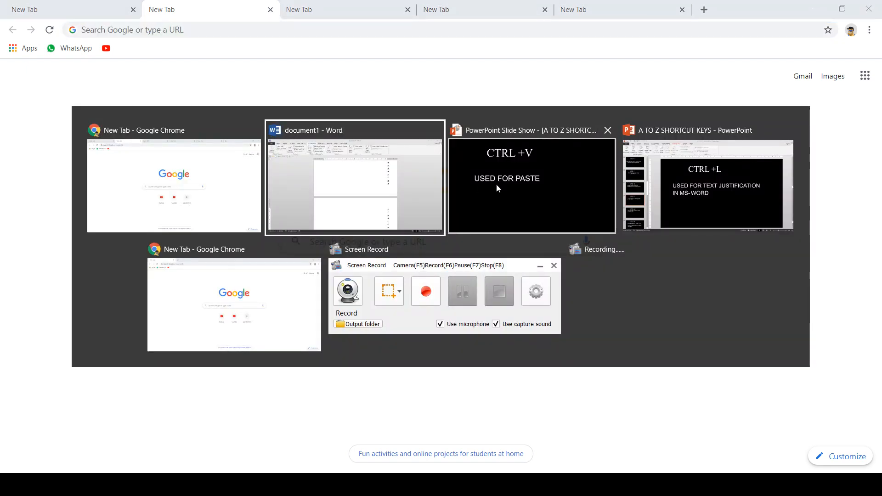